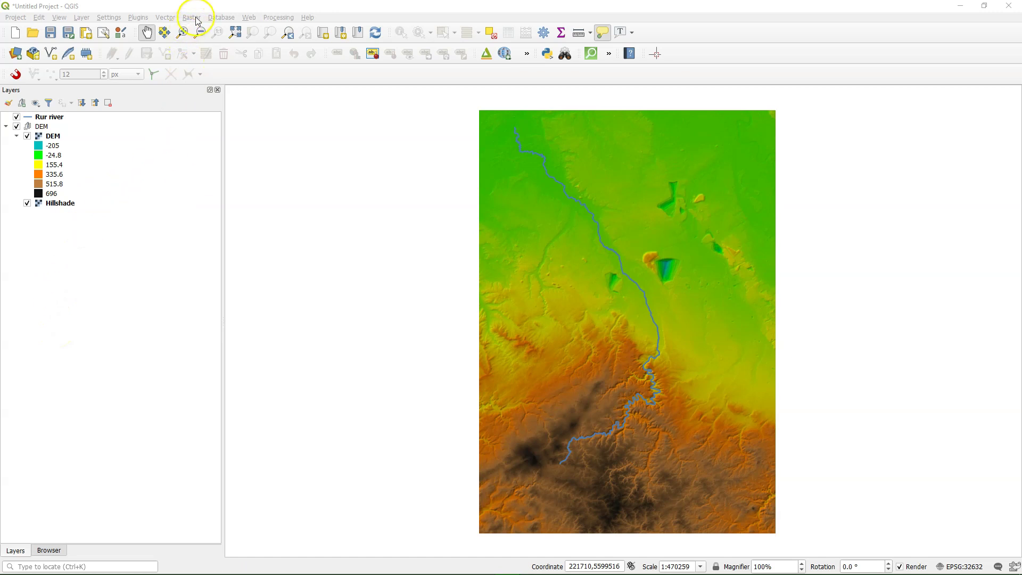
Find the GDAL Rasterize (vector to raster) tool in the Processing Toolbox by searching for "rasterize" and open it.
{"action": "left_click", "coordinate": [278, 18]}
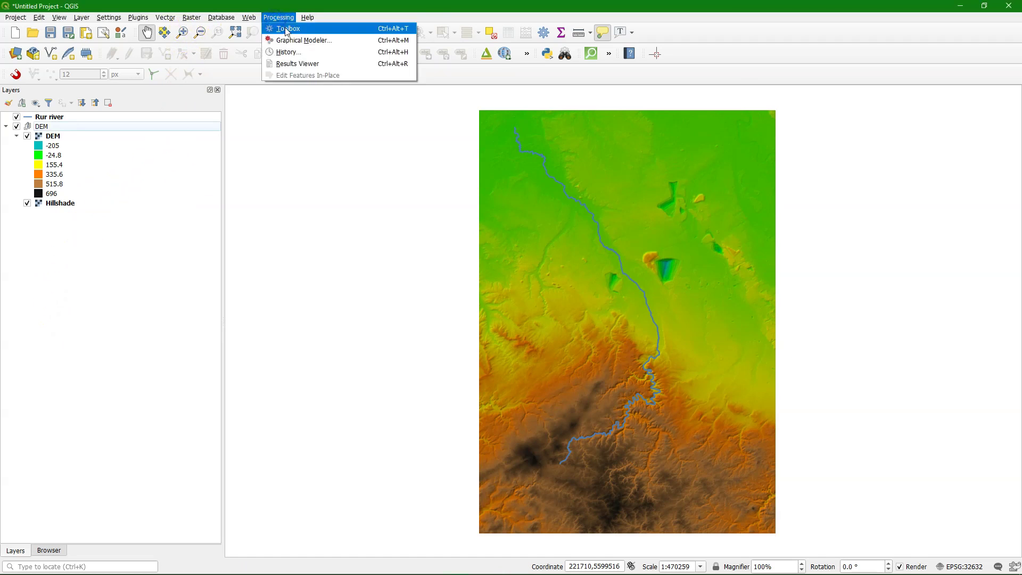
{"action": "left_click", "coordinate": [288, 30]}
{"action": "left_click", "coordinate": [803, 116]}
{"action": "type", "text": "raster"}
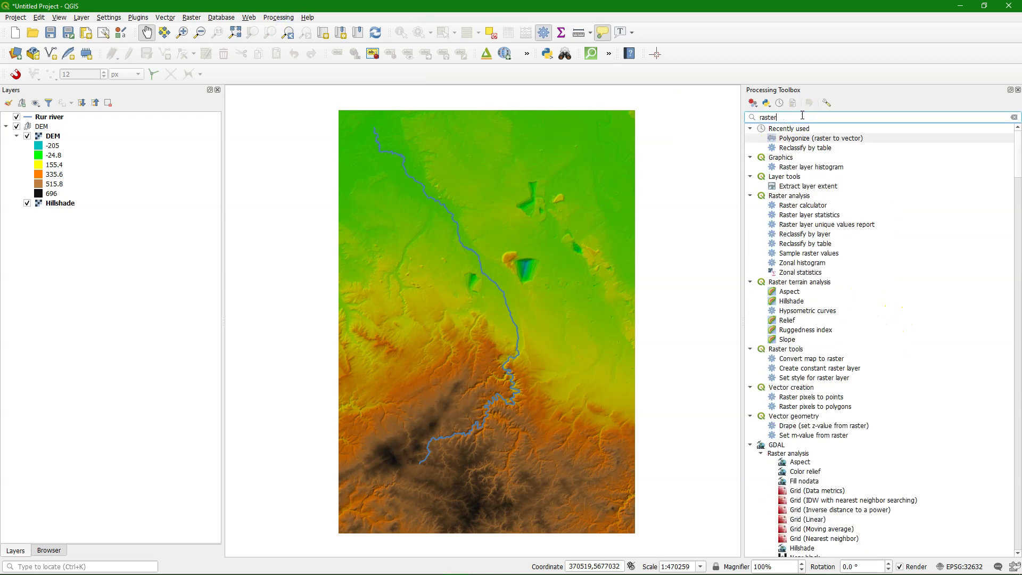
{"action": "type", "text": "ize"}
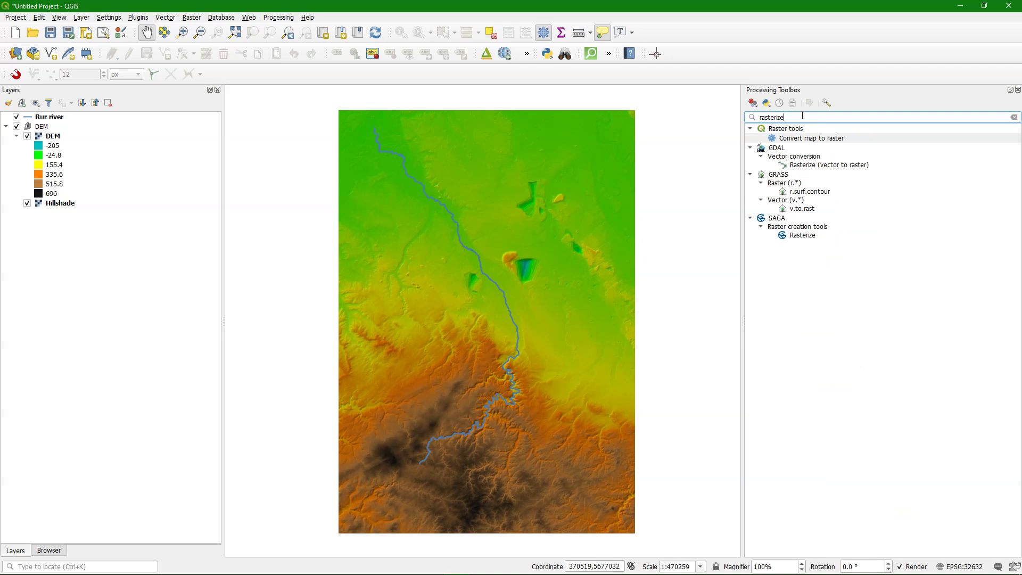
{"action": "left_click", "coordinate": [804, 166]}
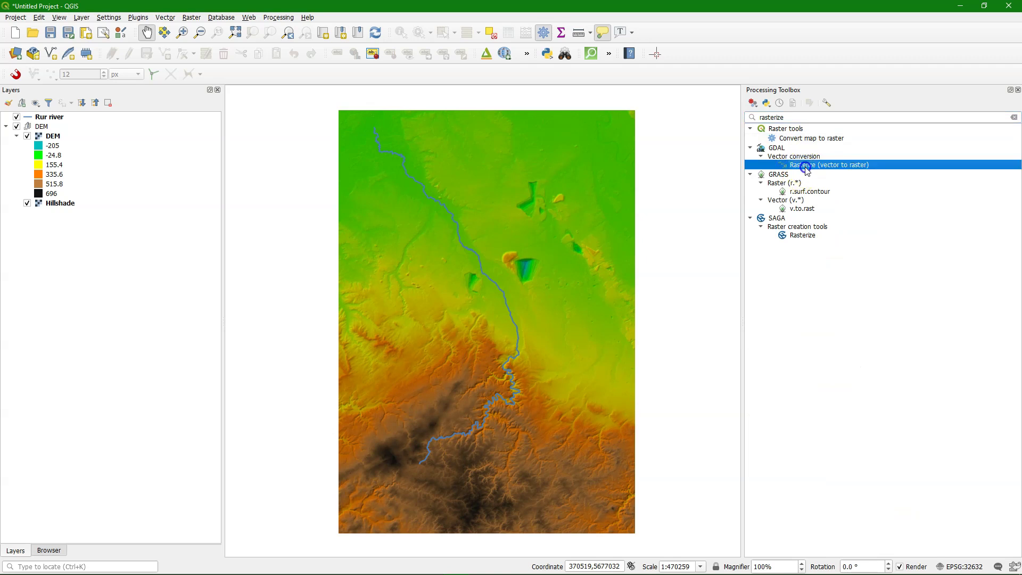
{"action": "double_click", "coordinate": [844, 167]}
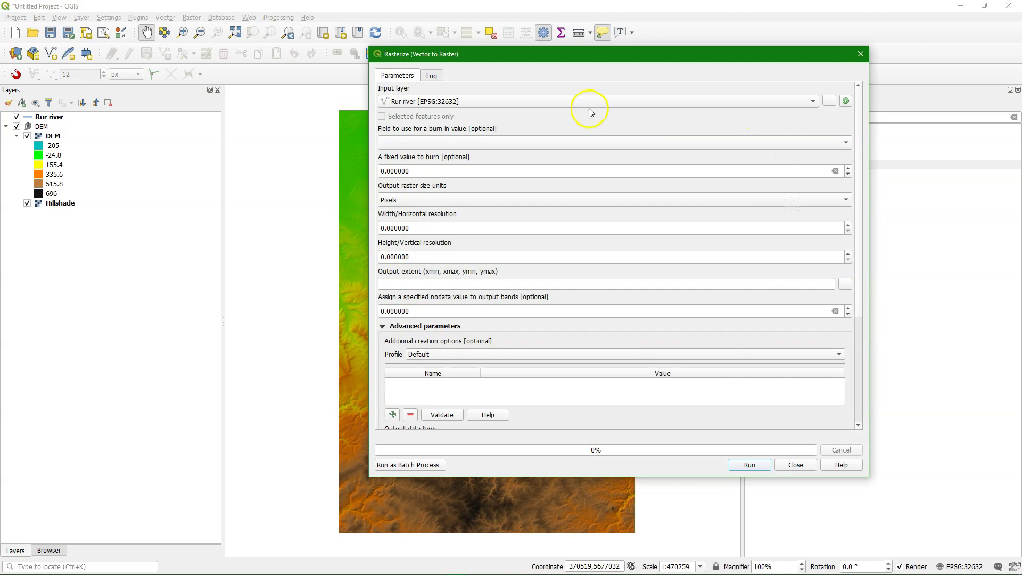
For the Rur river layer, set the fixed burn value to 1, georeferenced units, and horizontal and vertical resolution to 30.
{"action": "left_click", "coordinate": [426, 171]}
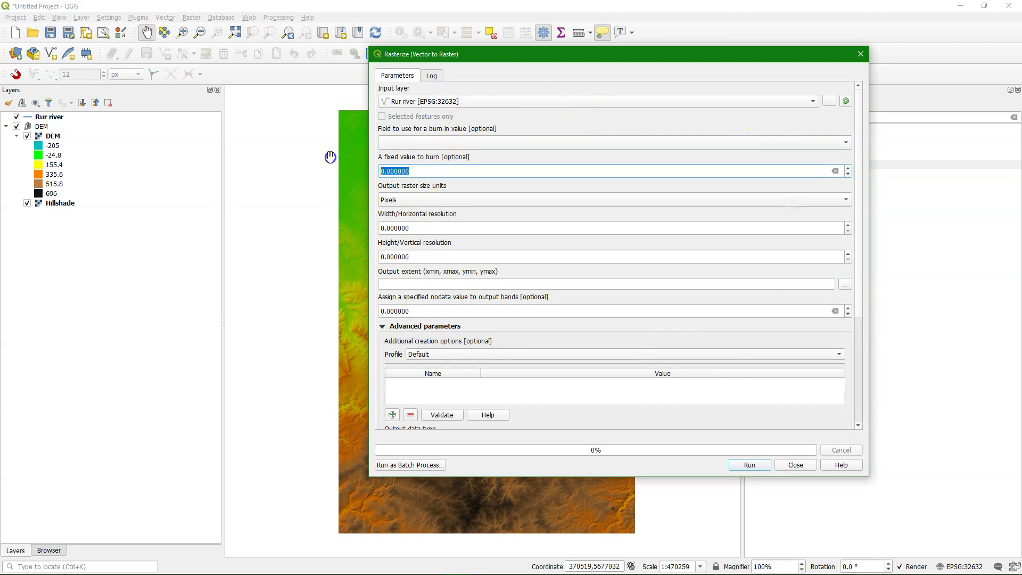
{"action": "type", "text": "1"}
{"action": "left_click", "coordinate": [424, 200]}
{"action": "left_click", "coordinate": [423, 210]}
{"action": "left_click", "coordinate": [419, 229]}
{"action": "type", "text": "30"}
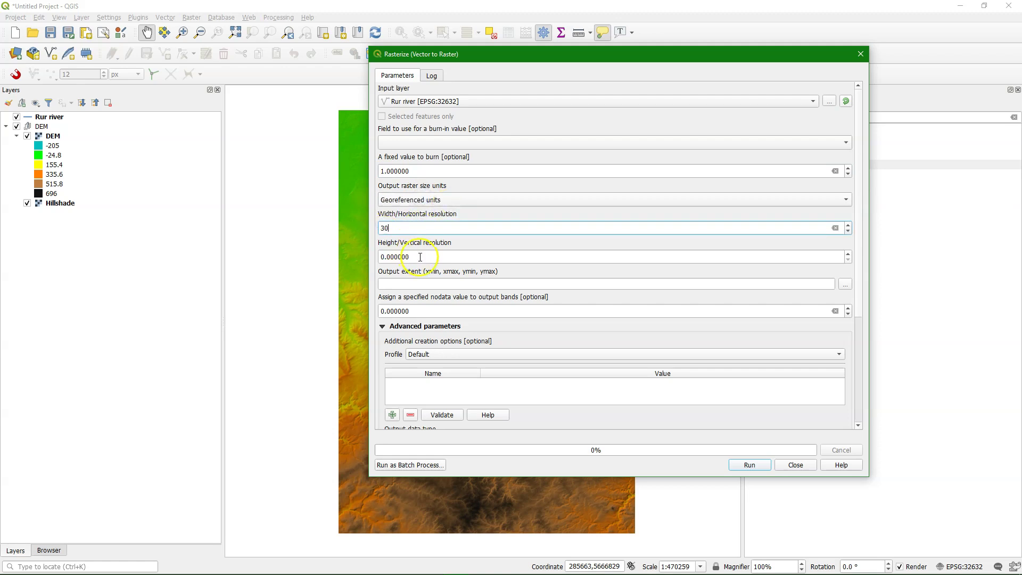
{"action": "left_click", "coordinate": [423, 257]}
{"action": "type", "text": "30"}
Take the rasterize output extent from the DEM layer and set the output data type to Byte.
{"action": "left_click", "coordinate": [846, 285]}
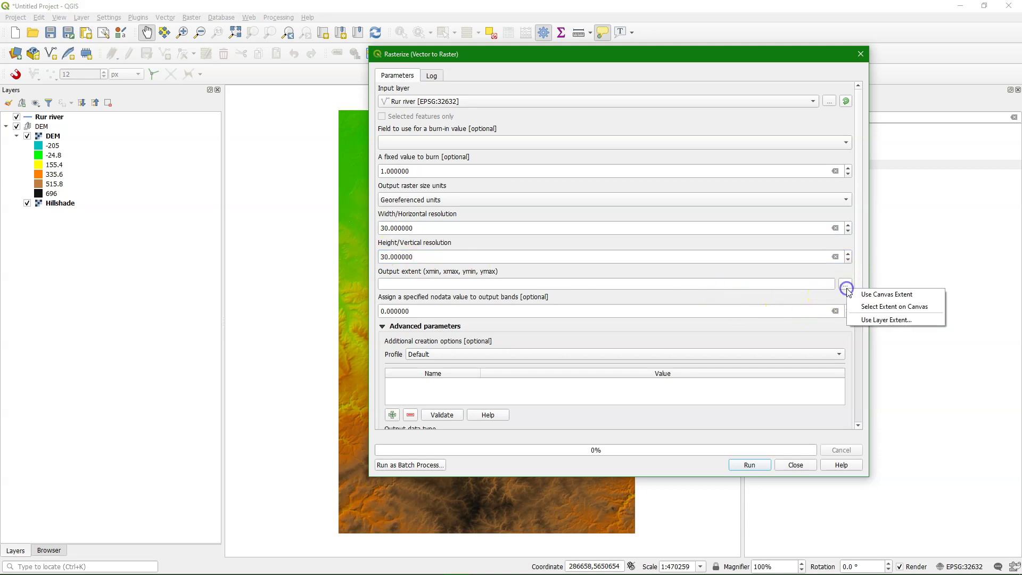
{"action": "left_click", "coordinate": [876, 320]}
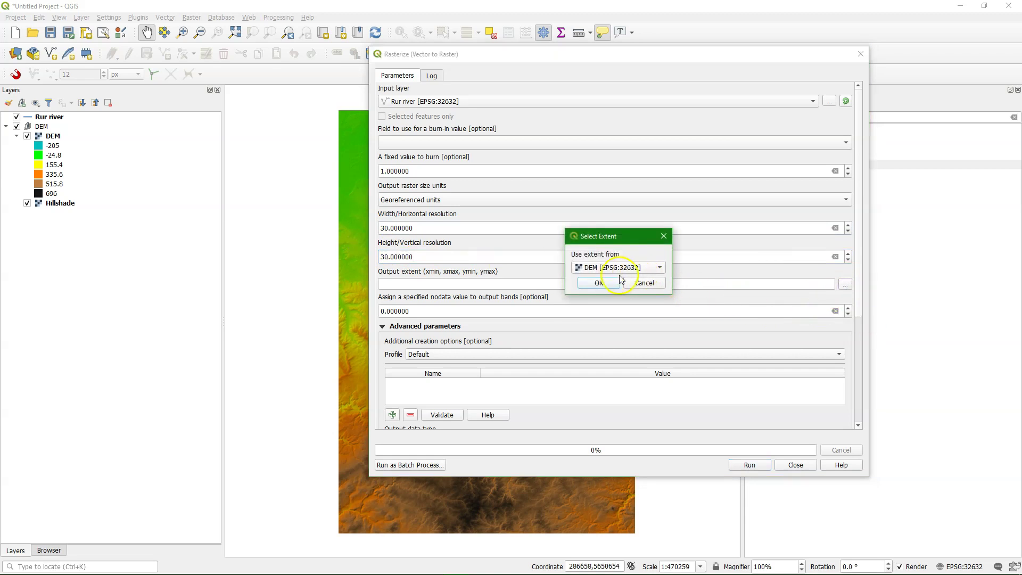
{"action": "left_click", "coordinate": [601, 283]}
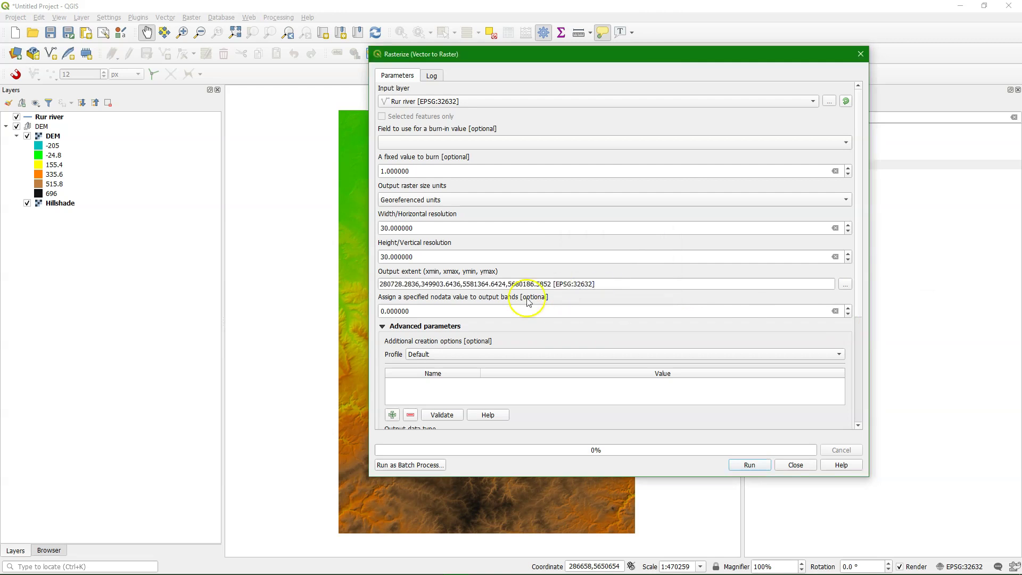
{"action": "left_click_drag", "start_coordinate": [857, 296], "coordinate": [867, 397]}
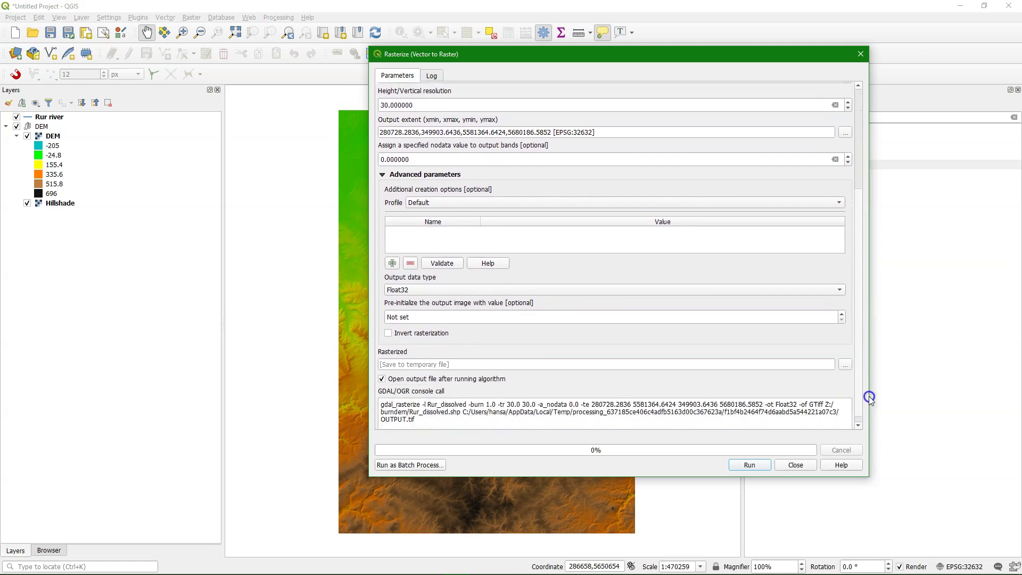
{"action": "left_click", "coordinate": [841, 289]}
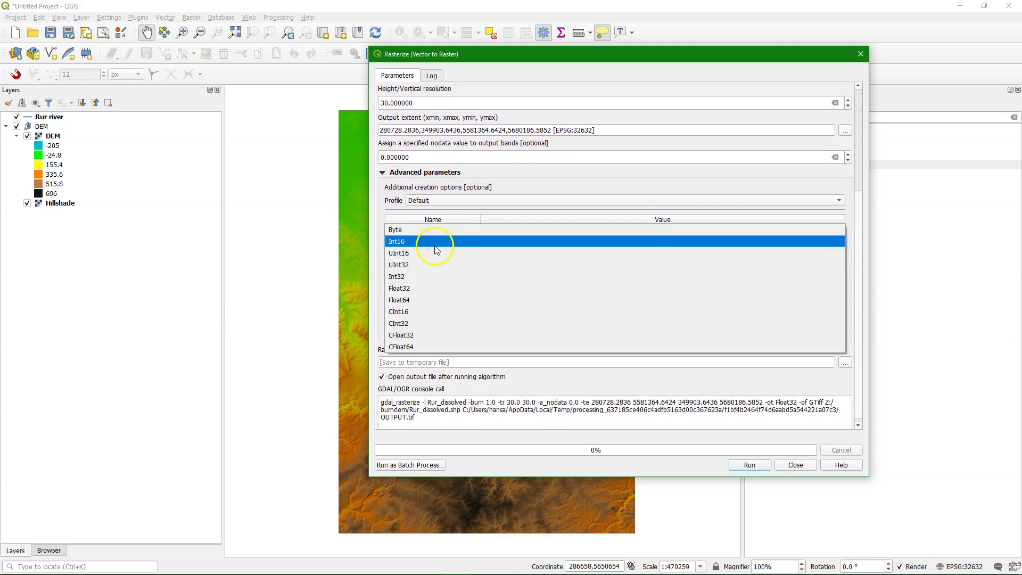
{"action": "left_click", "coordinate": [413, 230]}
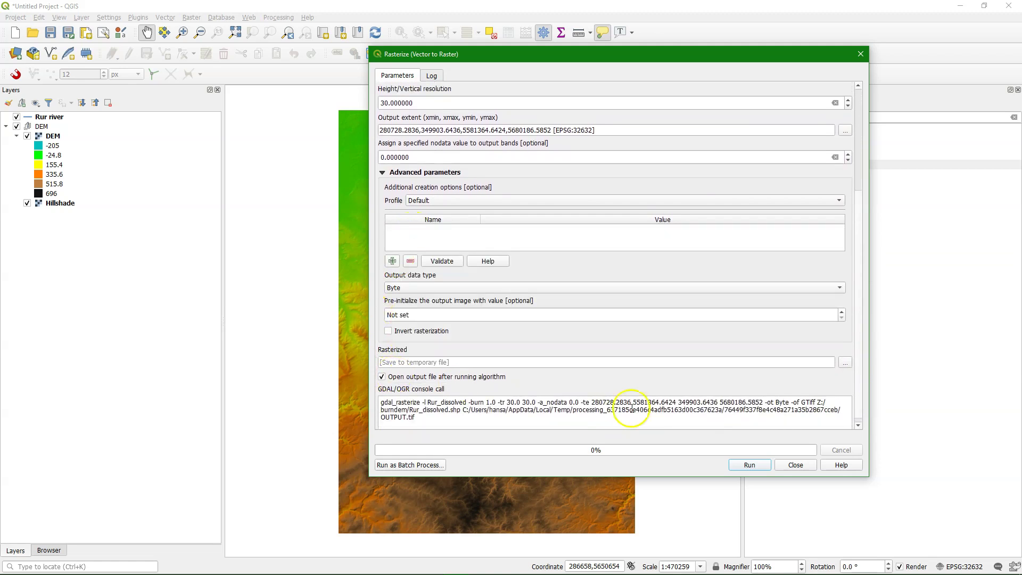
Set the output file to Rur_rasterized.tif in the burndem folder, run the rasterization and close the tool.
{"action": "scroll", "coordinate": [848, 372], "scroll_direction": "down", "scroll_amount": 1}
{"action": "left_click", "coordinate": [845, 357]}
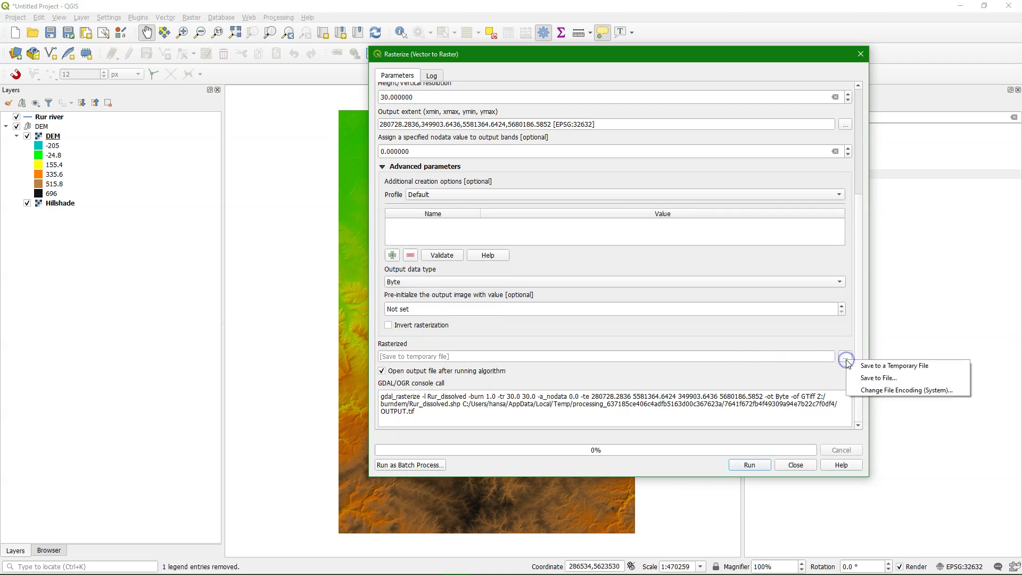
{"action": "left_click", "coordinate": [873, 376]}
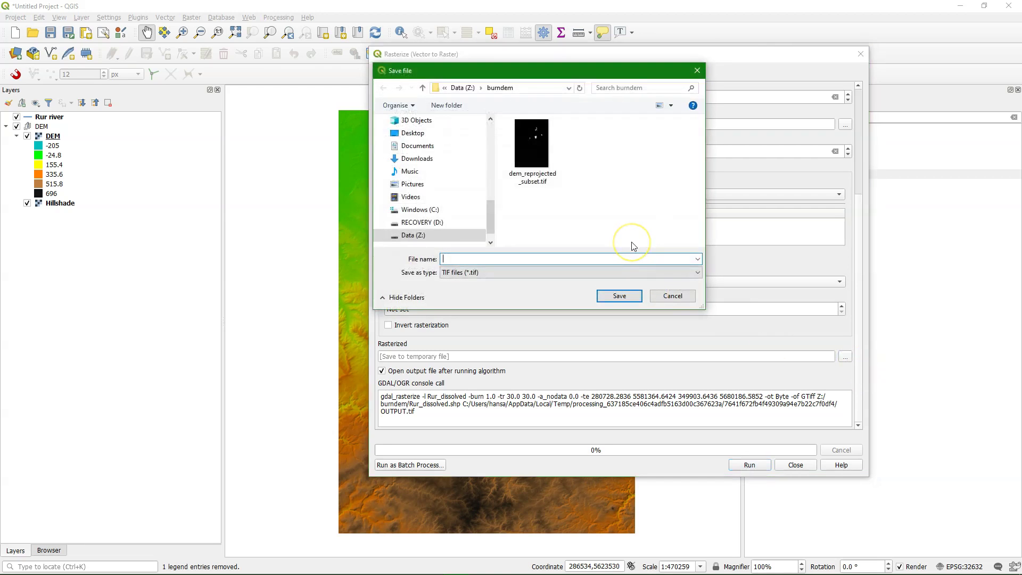
{"action": "type", "text": "Rur_rasterized"}
{"action": "key", "text": "Return"}
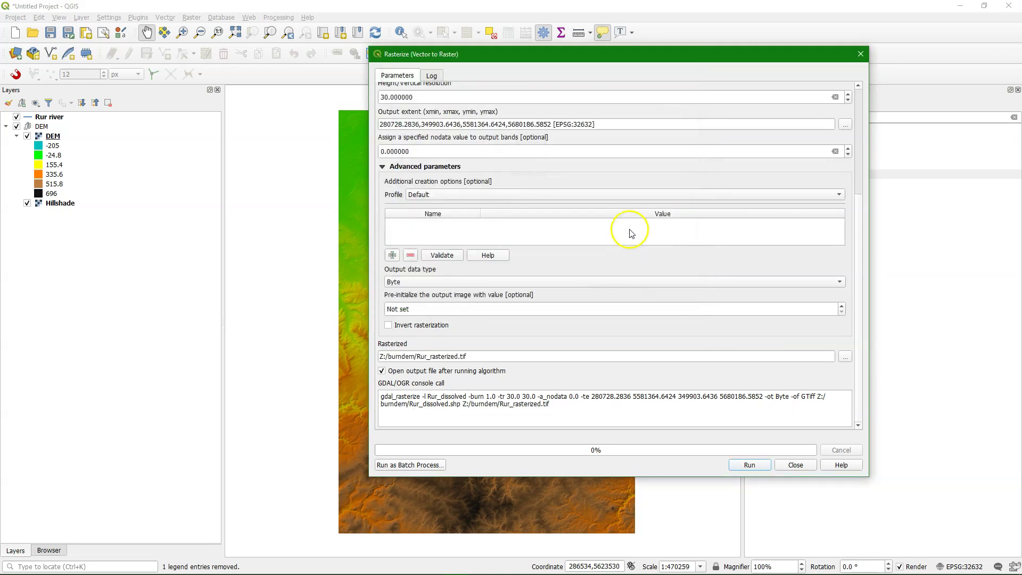
{"action": "left_click", "coordinate": [751, 466]}
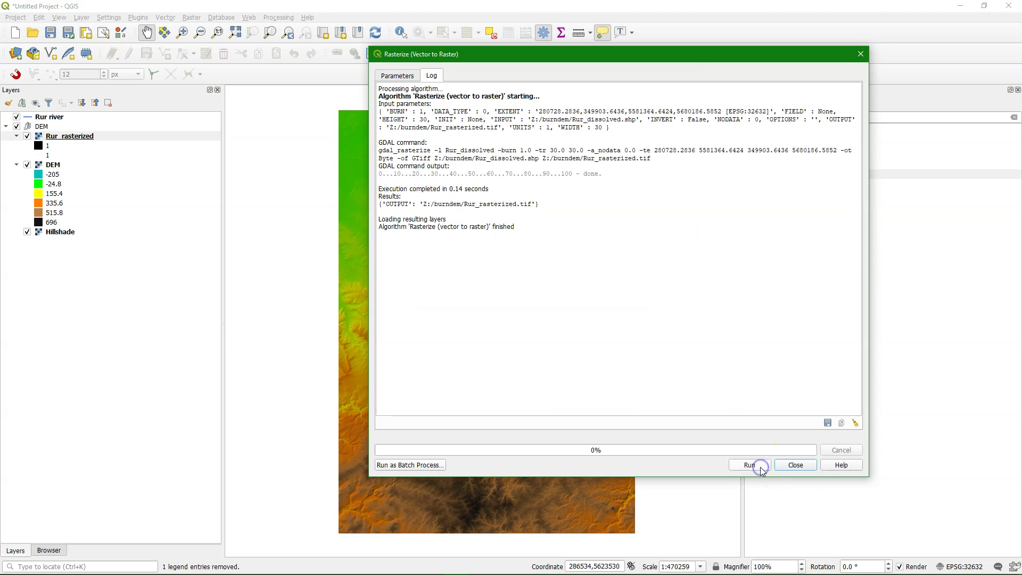
{"action": "left_click", "coordinate": [801, 466]}
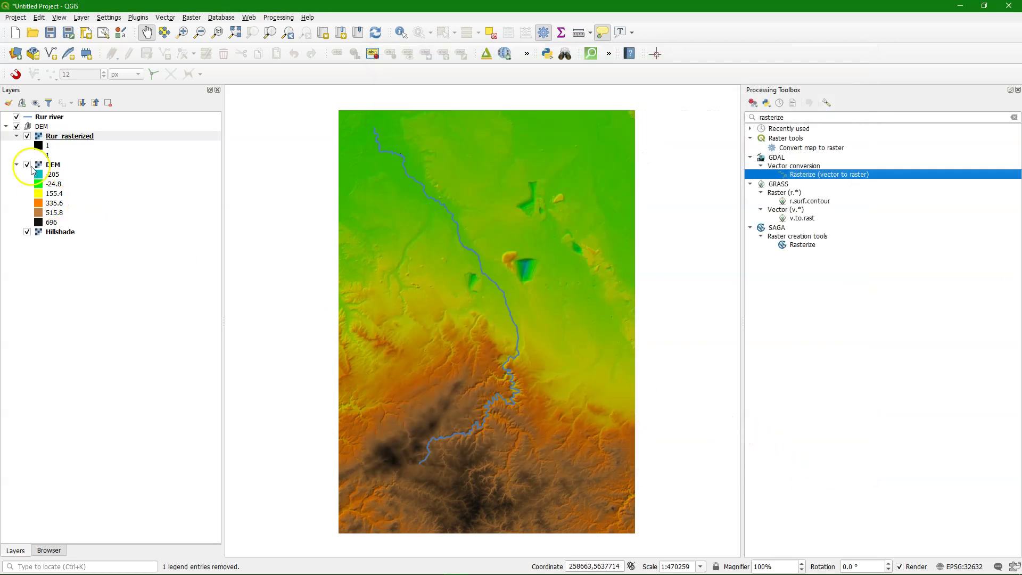
Move Rur_rasterized out of the DEM group to just below Rur river, and style it as Paletted/Unique values with value 1 in blue (#1f78b4).
{"action": "left_click_drag", "start_coordinate": [64, 136], "coordinate": [63, 121]}
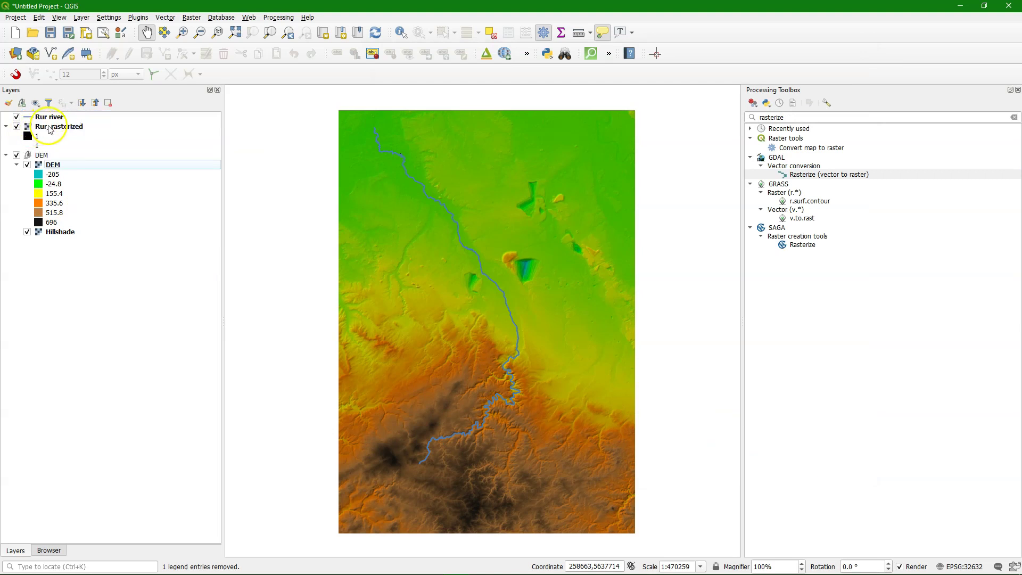
{"action": "left_click", "coordinate": [49, 129]}
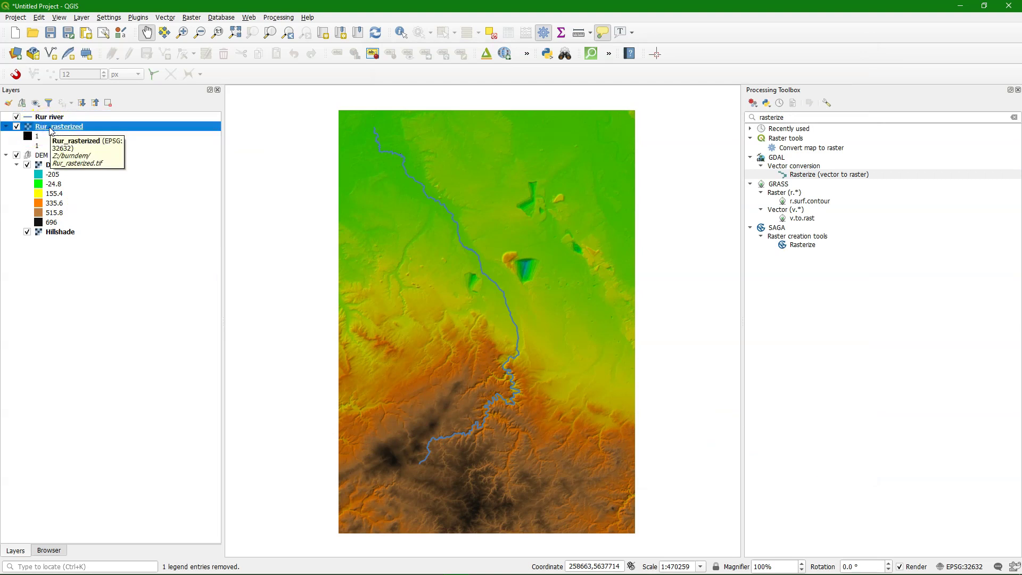
{"action": "left_click", "coordinate": [8, 103]}
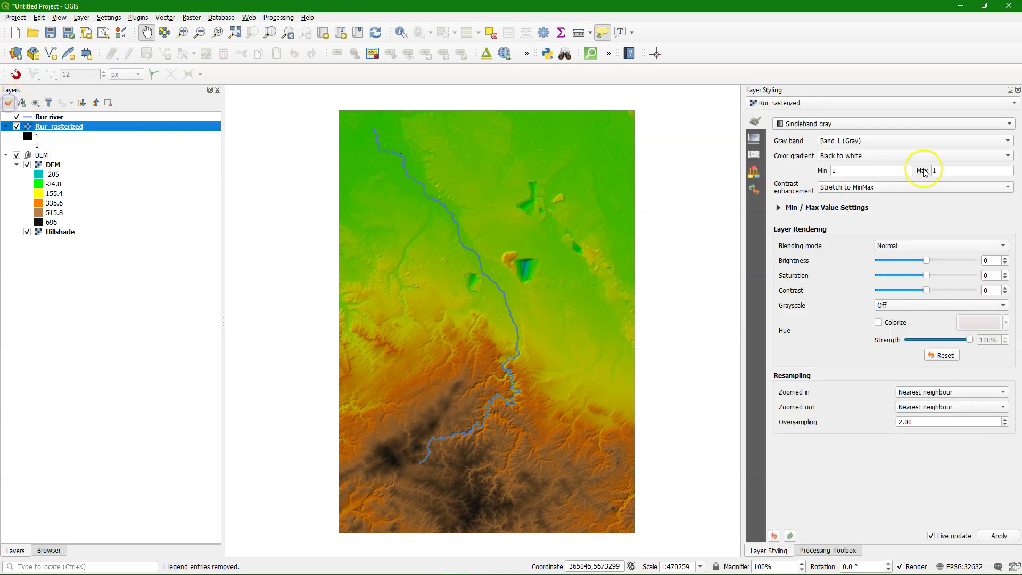
{"action": "left_click", "coordinate": [1006, 123]}
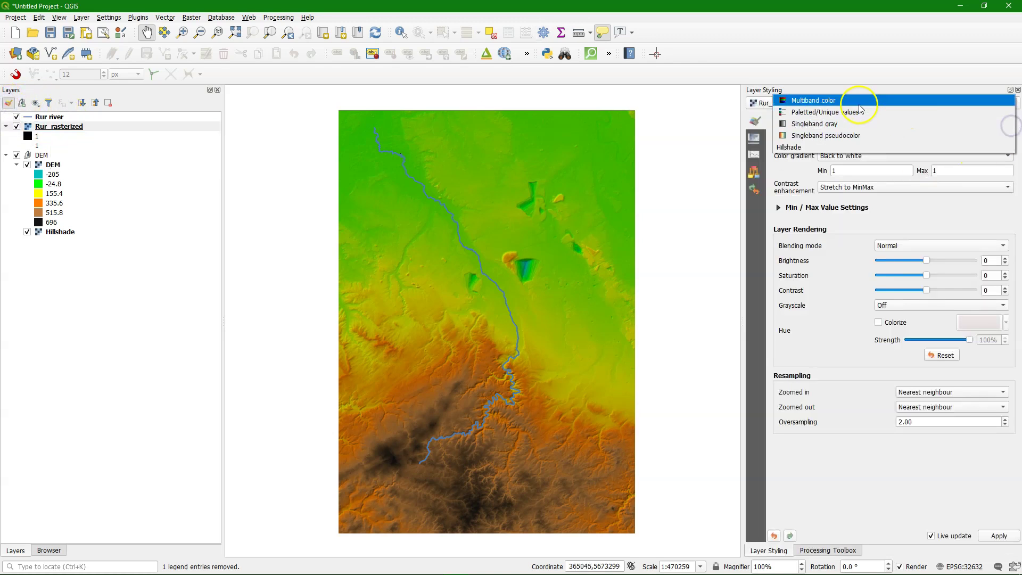
{"action": "left_click", "coordinate": [805, 111]}
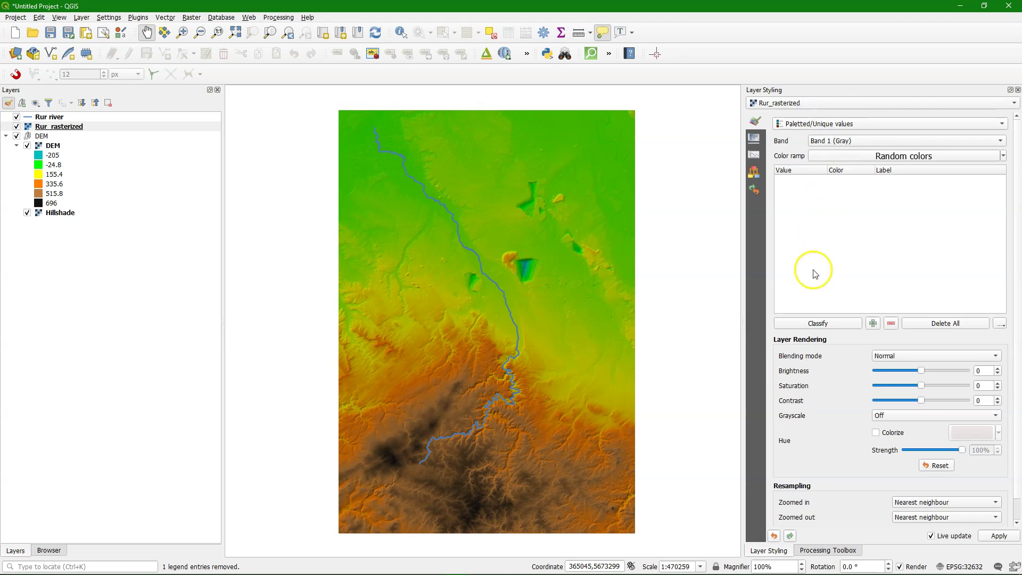
{"action": "left_click", "coordinate": [832, 322]}
{"action": "double_click", "coordinate": [858, 194]}
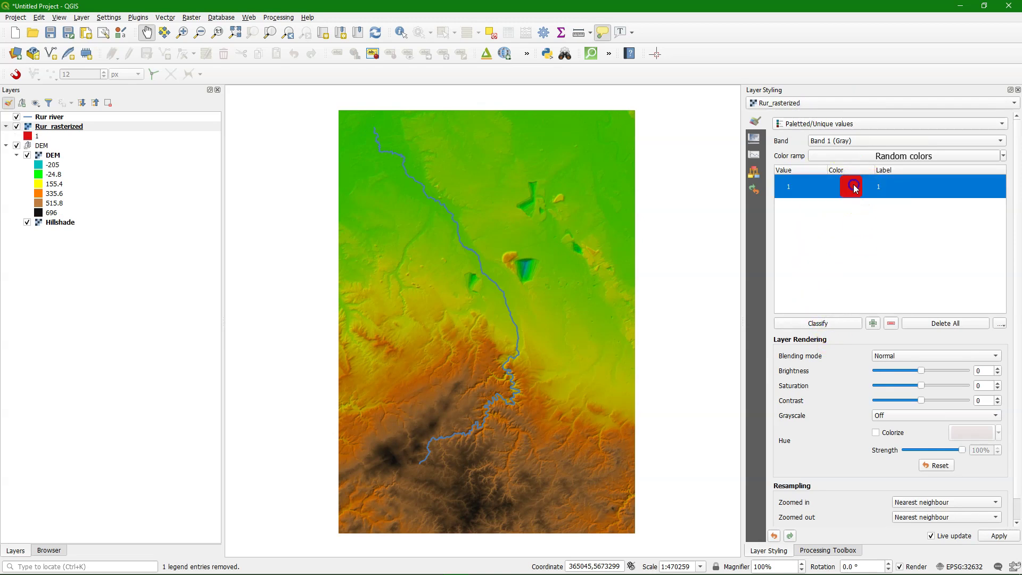
{"action": "left_click", "coordinate": [796, 246]}
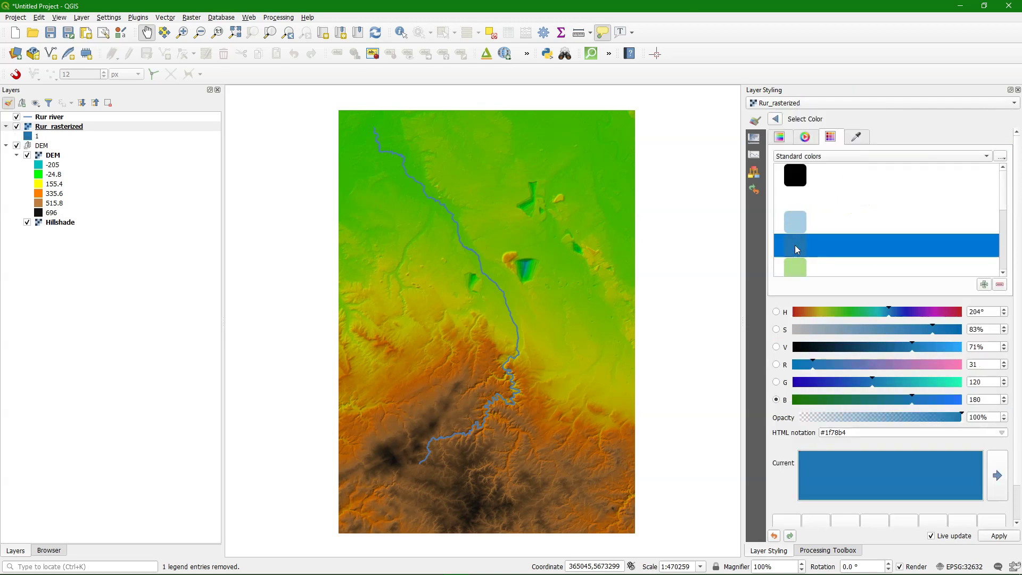
Hide the Rur river vector layer to inspect the rasterized river up close in the northern part, and close the layer styling.
{"action": "left_click", "coordinate": [182, 33]}
{"action": "left_click_drag", "start_coordinate": [376, 141], "coordinate": [433, 192]}
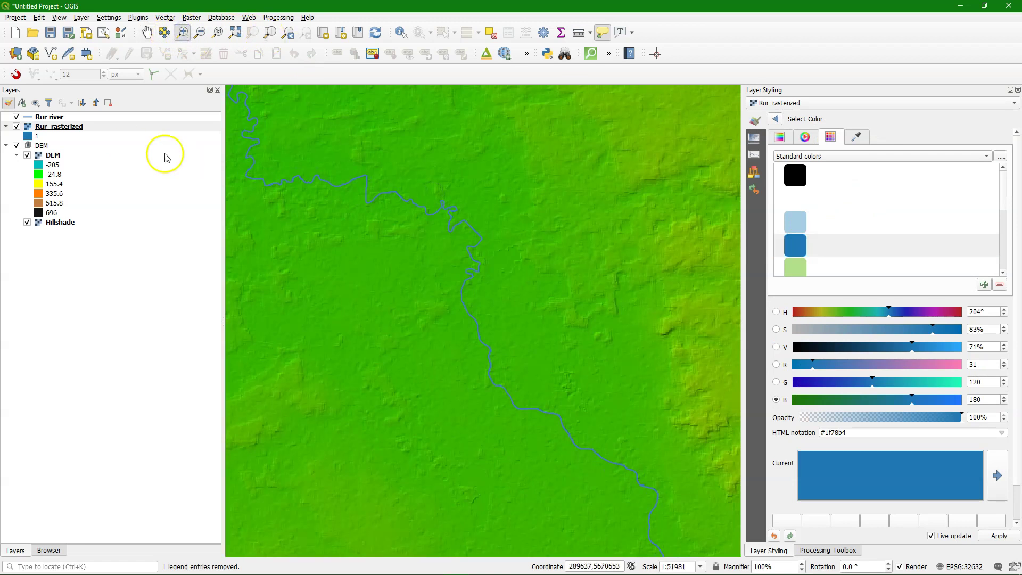
{"action": "left_click", "coordinate": [16, 117]}
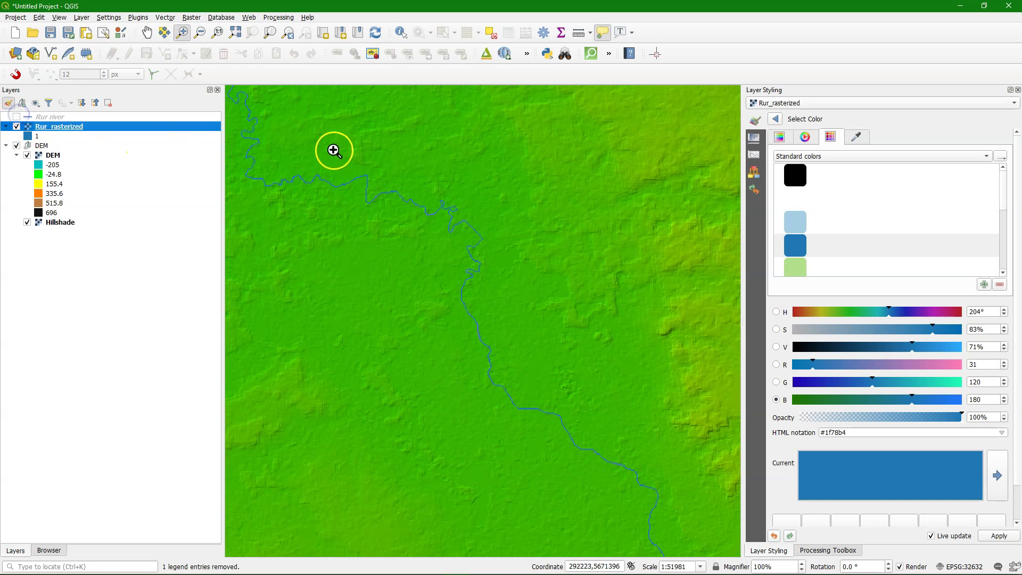
{"action": "scroll", "coordinate": [338, 152], "scroll_direction": "up", "scroll_amount": 3}
{"action": "scroll", "coordinate": [556, 258], "scroll_direction": "down", "scroll_amount": 2}
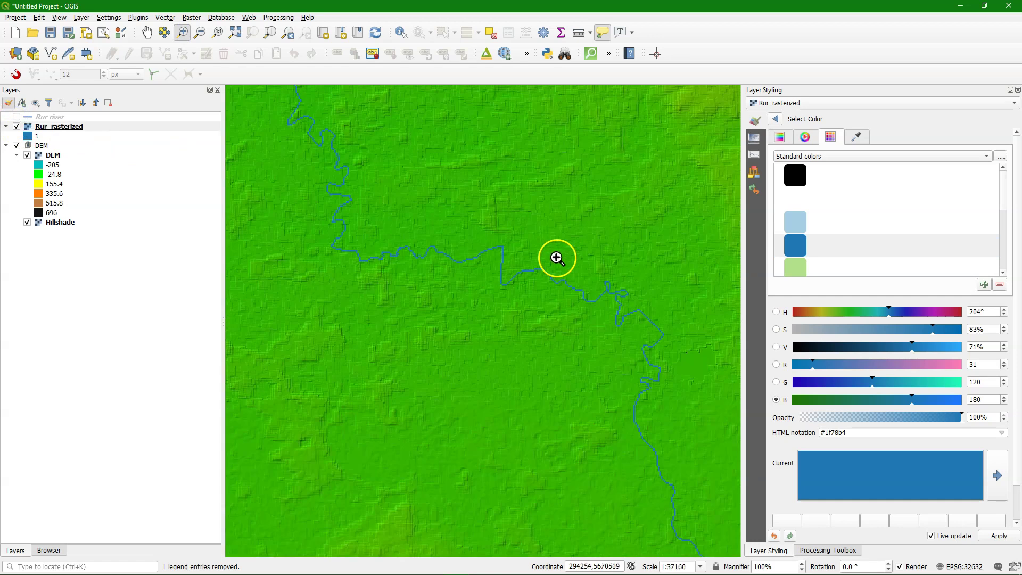
{"action": "scroll", "coordinate": [557, 258], "scroll_direction": "down", "scroll_amount": 1}
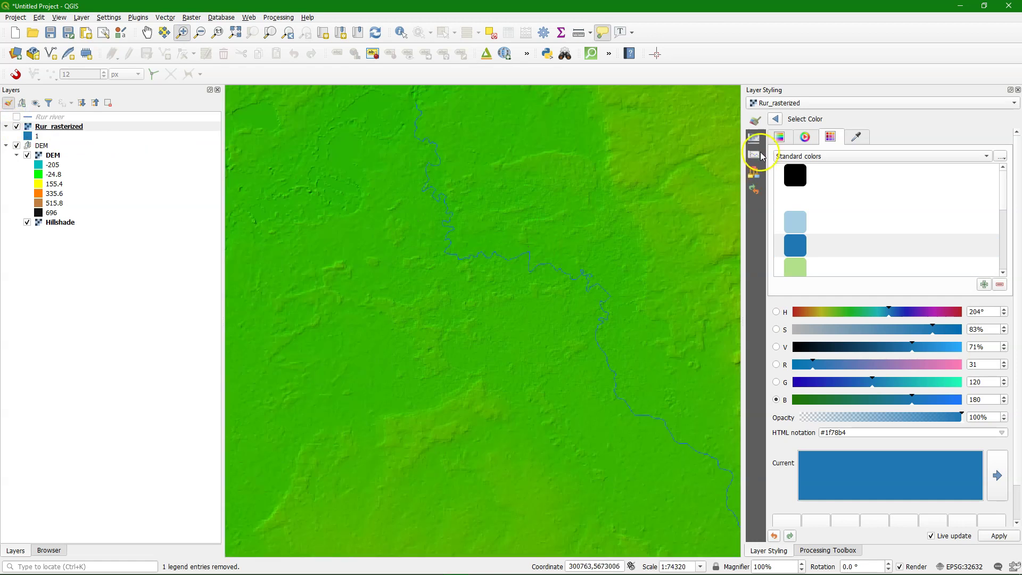
{"action": "left_click", "coordinate": [775, 119]}
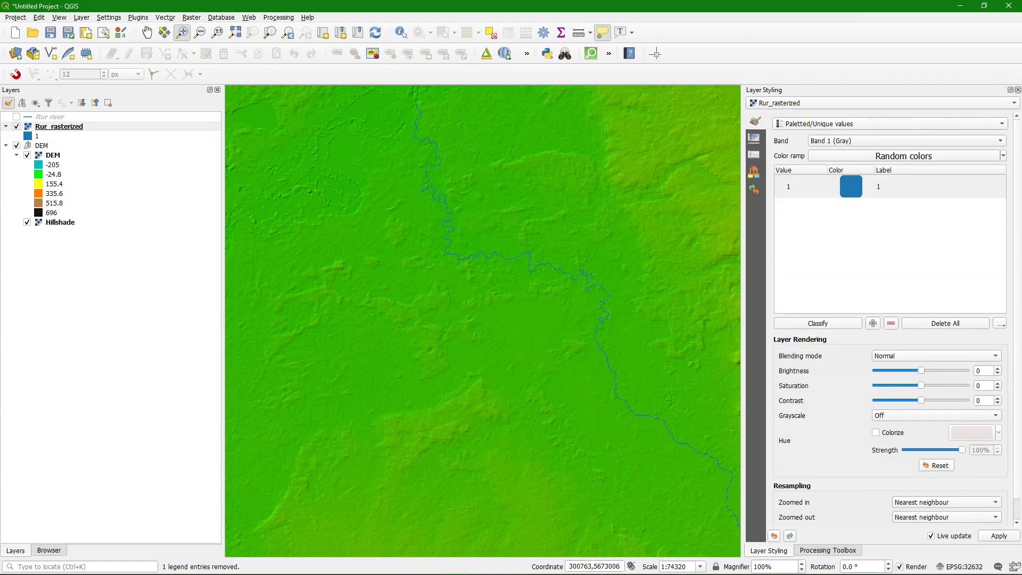
{"action": "left_click", "coordinate": [1018, 90]}
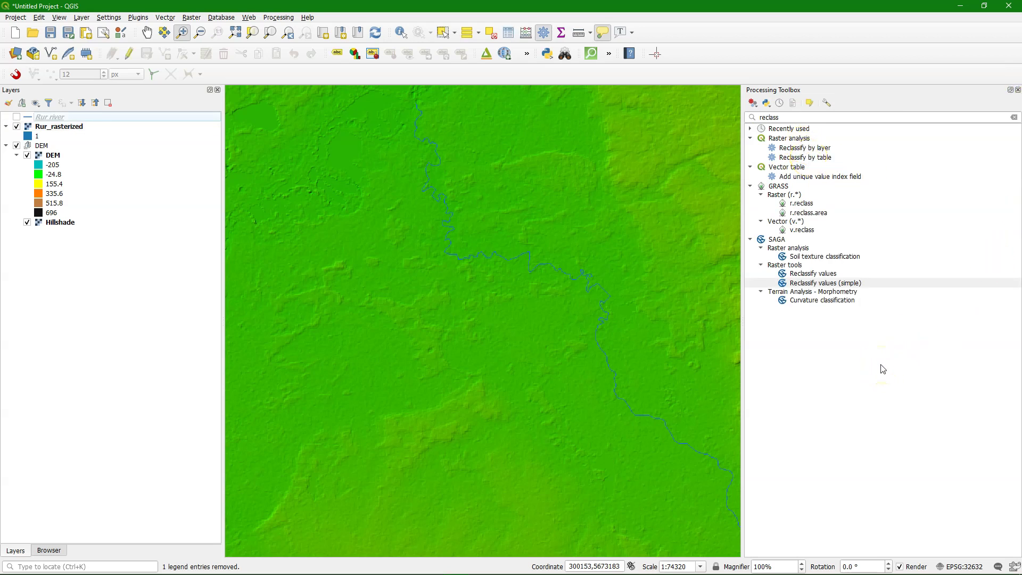
Start the SAGA Reclassify Values tool with Rur_rasterized as the grid and simple table as the method.
{"action": "left_click", "coordinate": [817, 273]}
{"action": "double_click", "coordinate": [819, 274]}
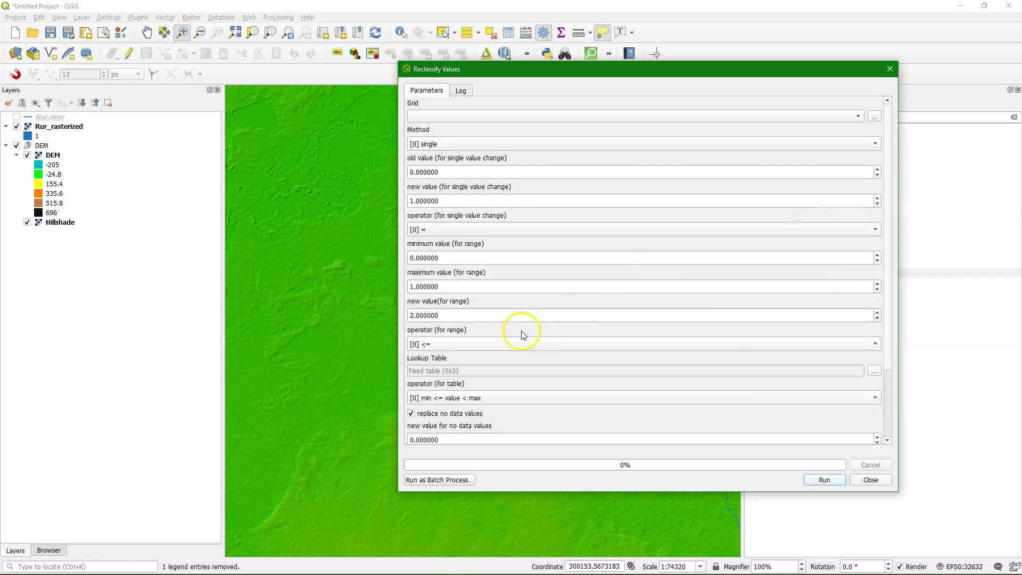
{"action": "left_click_drag", "start_coordinate": [890, 298], "coordinate": [875, 191]}
{"action": "left_click", "coordinate": [473, 117]}
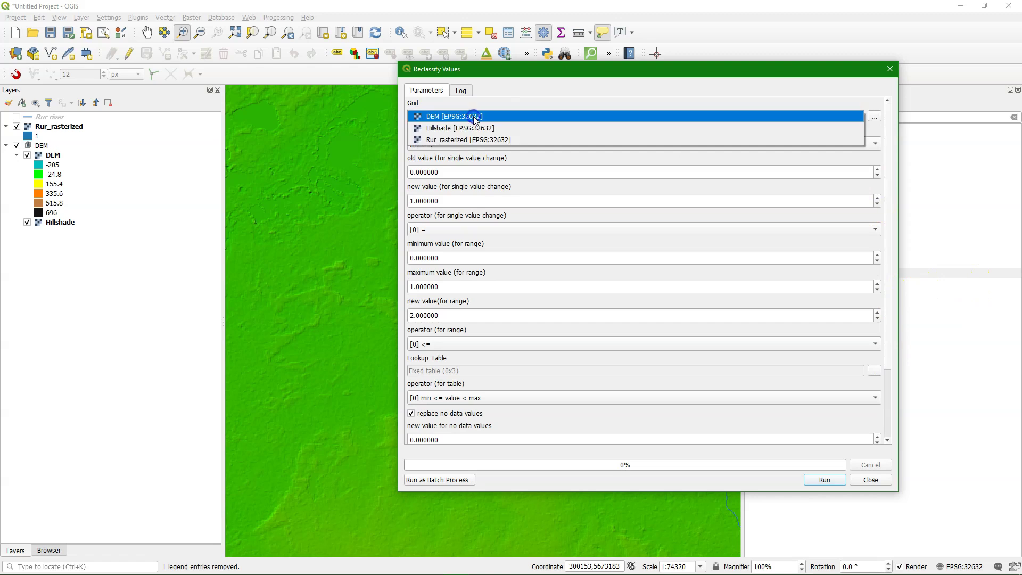
{"action": "left_click", "coordinate": [449, 139]}
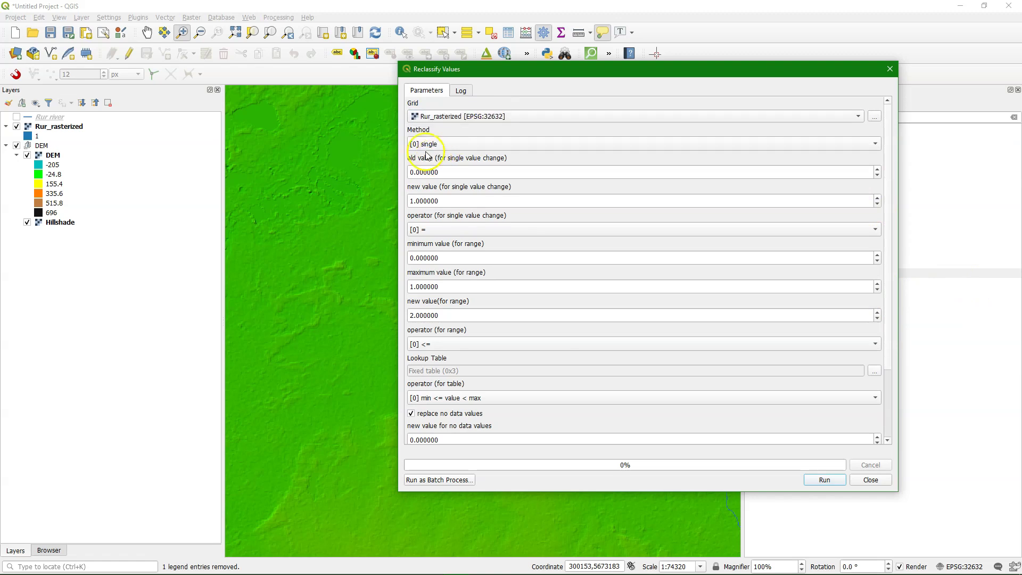
{"action": "left_click", "coordinate": [433, 148]}
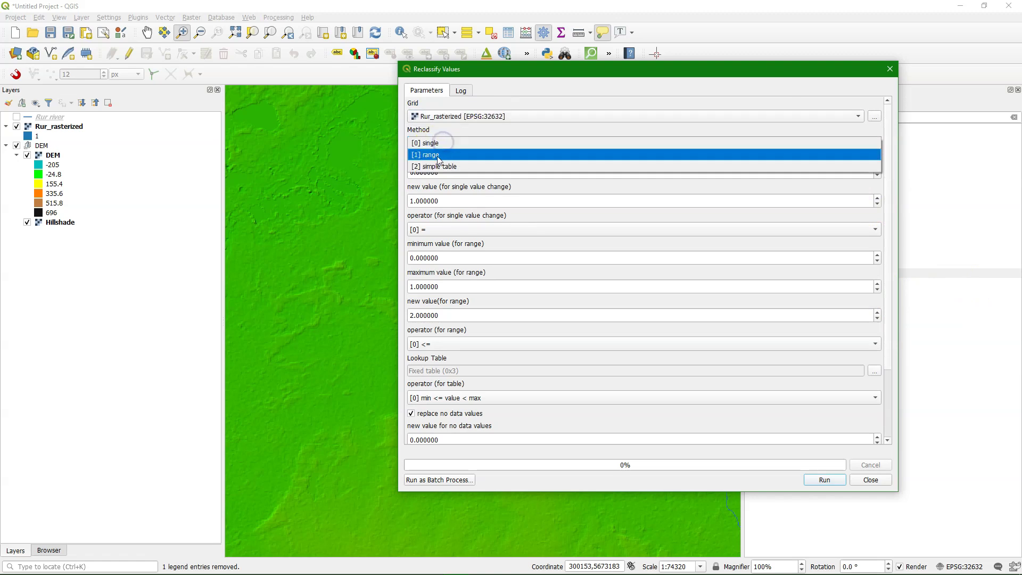
{"action": "left_click", "coordinate": [435, 166]}
Add a row to the lookup table with minimum 1, maximum 1 and new value 1.
{"action": "left_click_drag", "start_coordinate": [890, 230], "coordinate": [894, 312]}
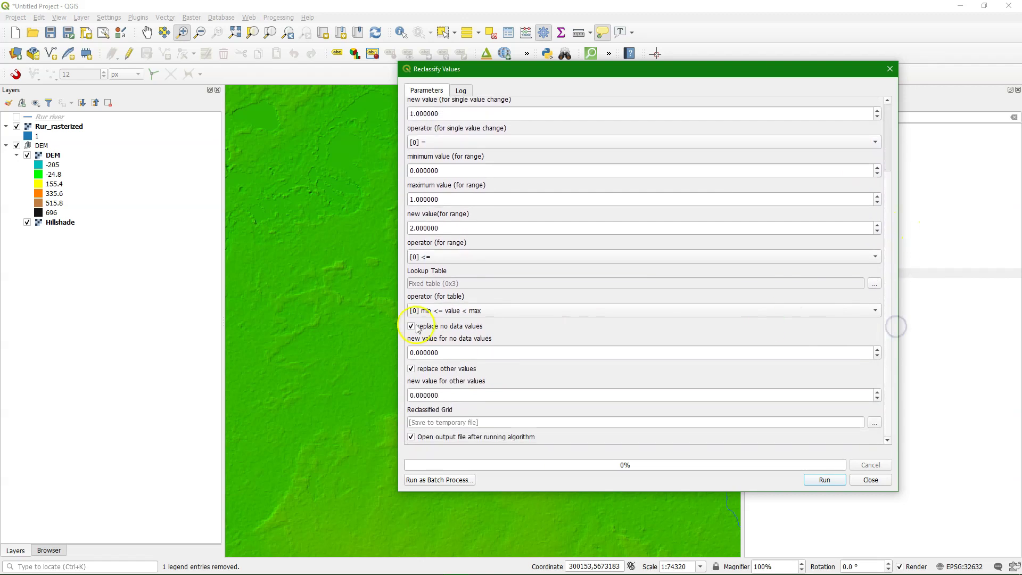
{"action": "left_click", "coordinate": [874, 283]}
{"action": "left_click", "coordinate": [676, 196]}
{"action": "left_click", "coordinate": [502, 208]}
{"action": "type", "text": "1"}
{"action": "left_click", "coordinate": [551, 208]}
{"action": "type", "text": "1"}
{"action": "left_click", "coordinate": [599, 210]}
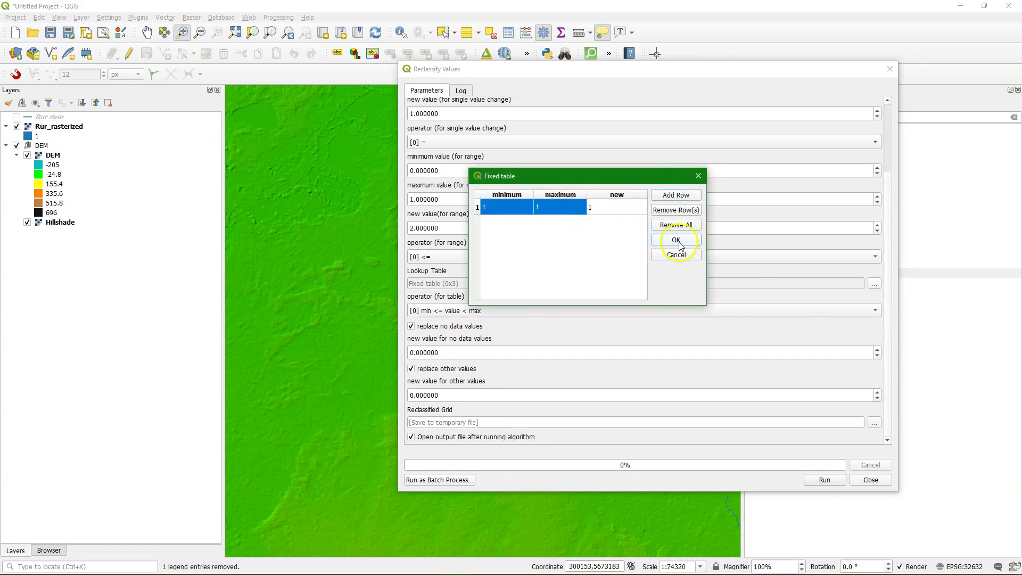
{"action": "left_click", "coordinate": [676, 240]}
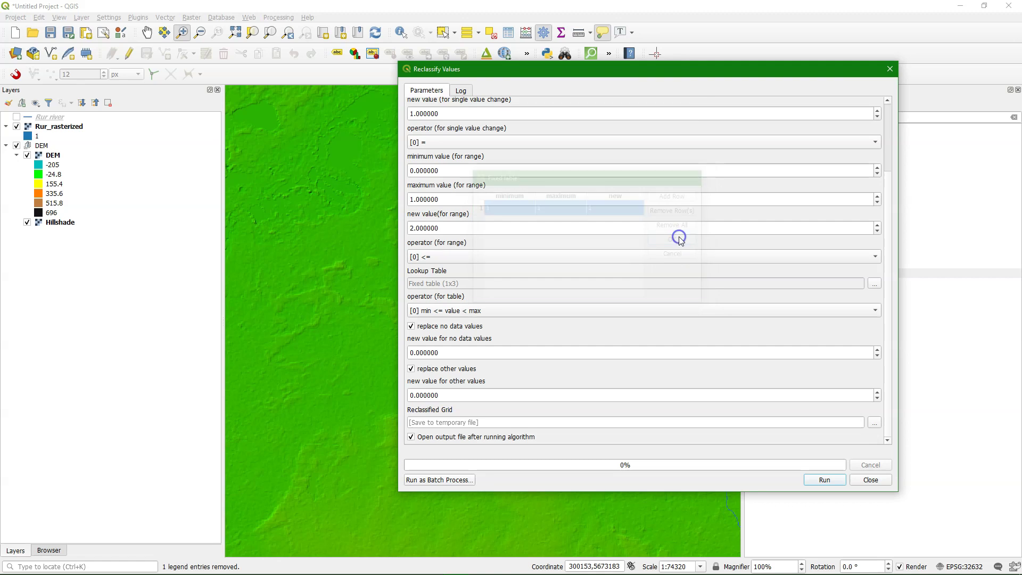
Set the table operator to min <= value <= max and keep 0 as the replacement for no data values.
{"action": "left_click", "coordinate": [451, 311]}
{"action": "left_click", "coordinate": [452, 321]}
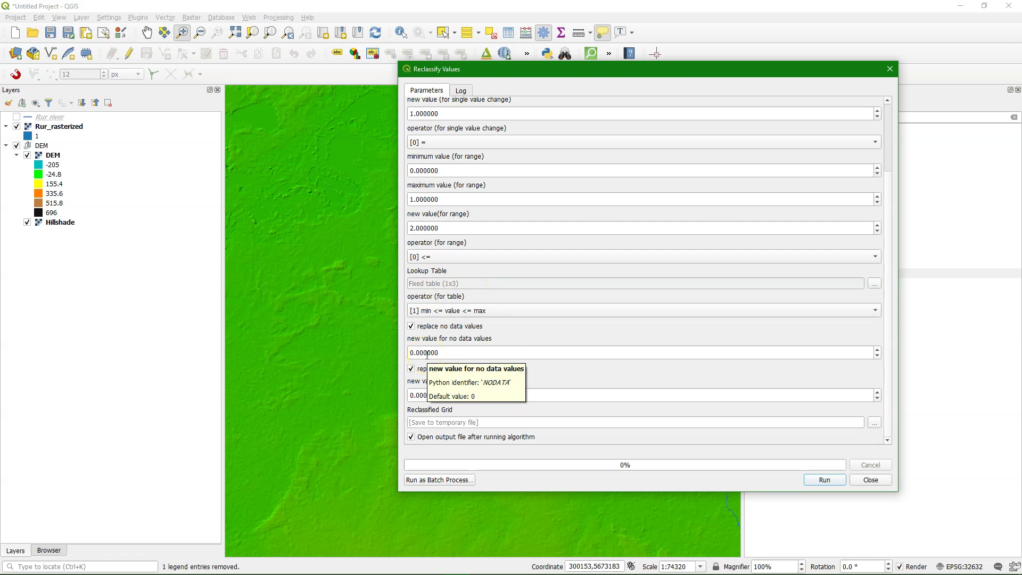
{"action": "double_click", "coordinate": [405, 352]}
{"action": "key", "text": "Tab"}
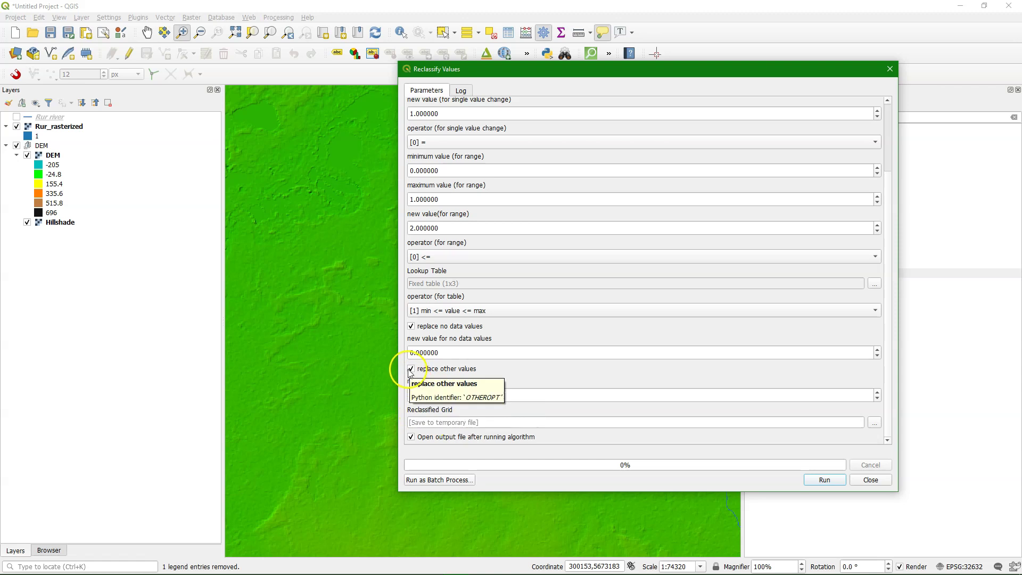
Save the reclassified grid as Rur_rasterized_boolean.sdat in the burndem folder, run the reclassification and close the tool.
{"action": "left_click", "coordinate": [874, 421]}
{"action": "left_click", "coordinate": [923, 445]}
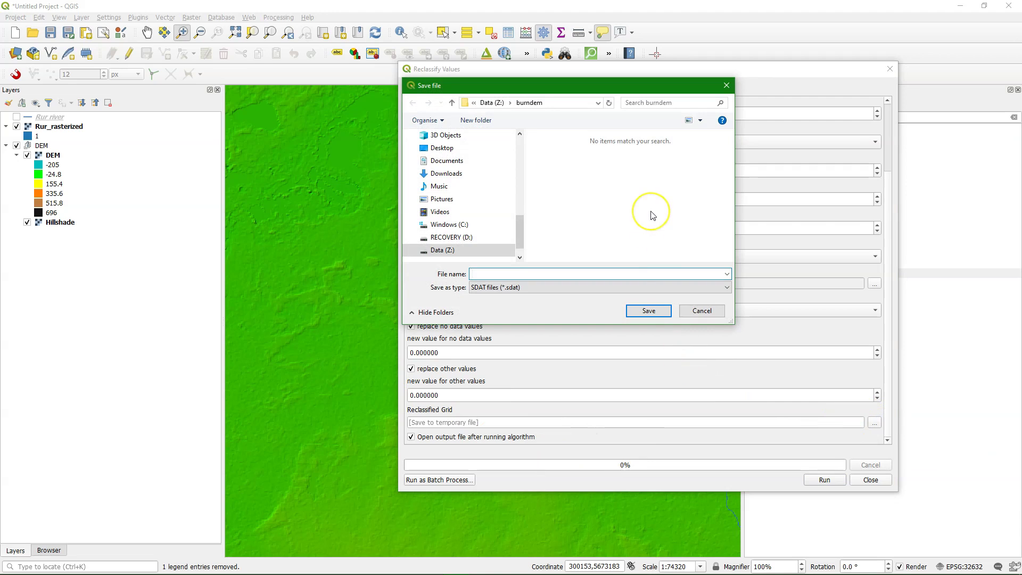
{"action": "type", "text": "R"}
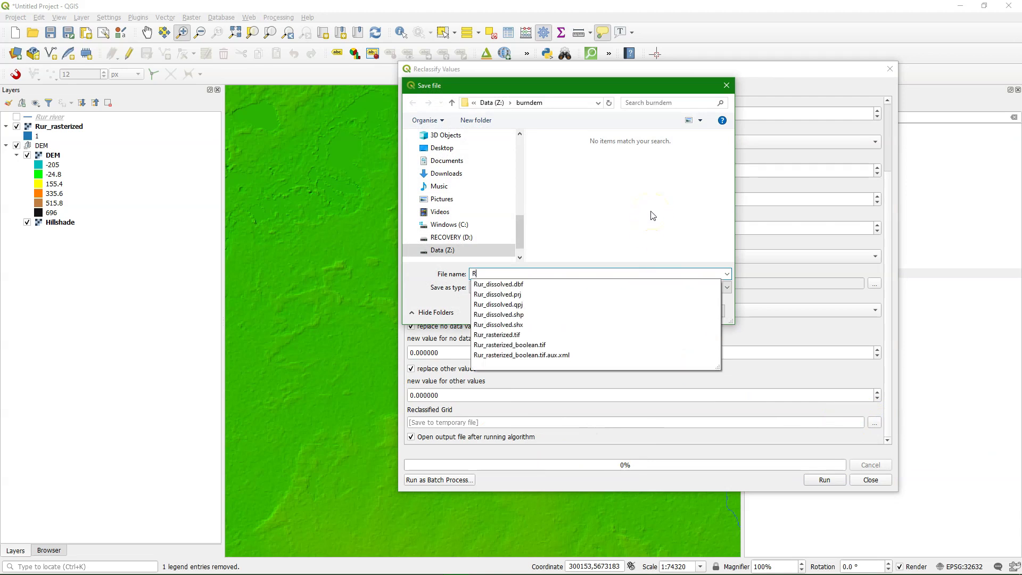
{"action": "type", "text": "ur_raster"}
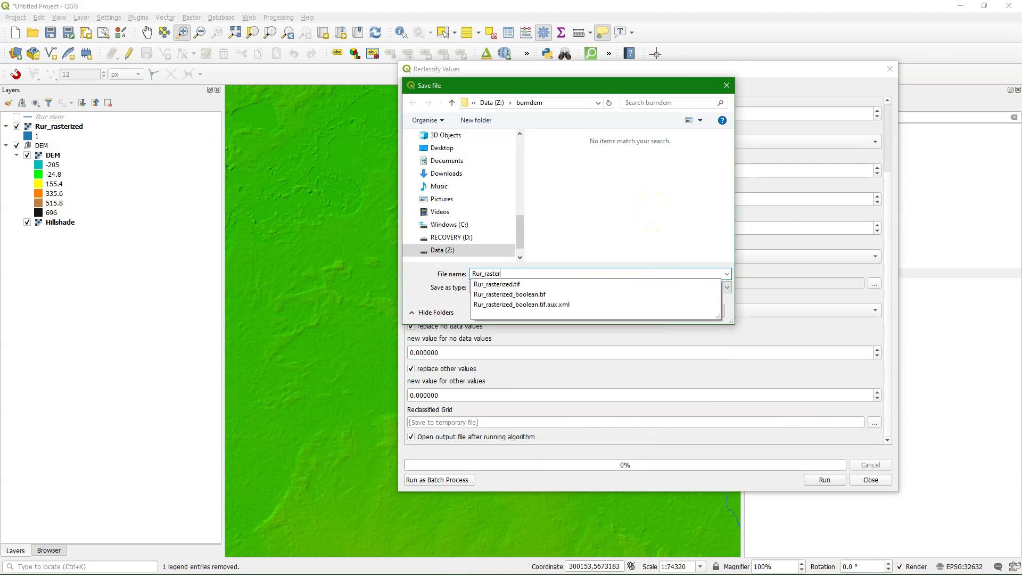
{"action": "type", "text": "ized_bool"}
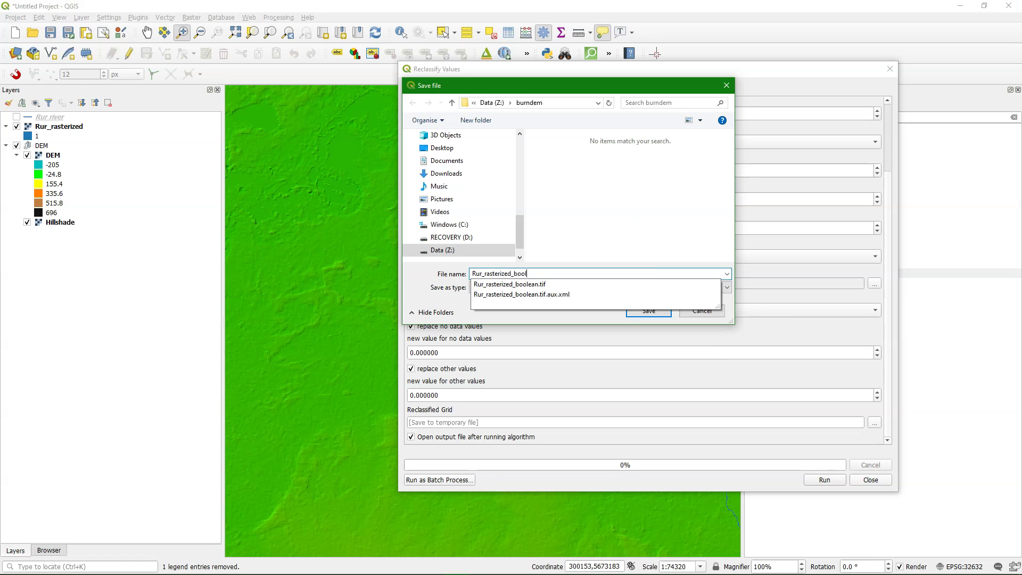
{"action": "type", "text": "ean"}
{"action": "key", "text": "Return"}
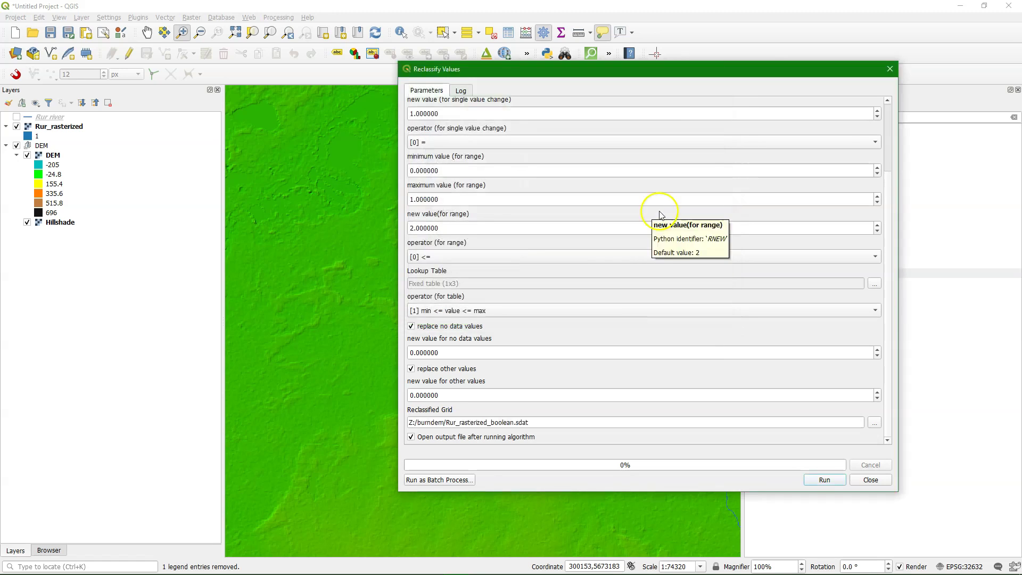
{"action": "left_click", "coordinate": [825, 480]}
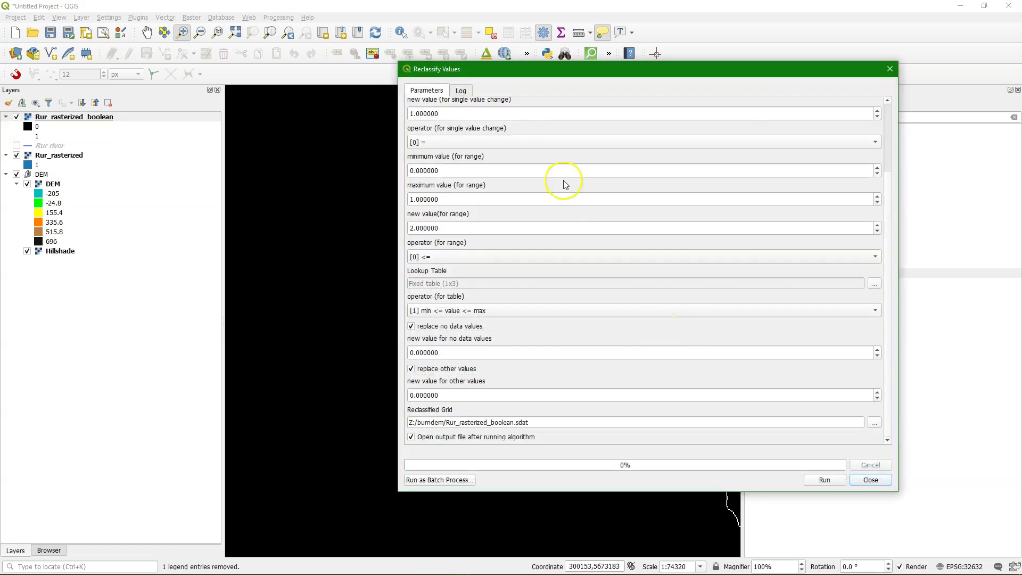
{"action": "left_click", "coordinate": [871, 479]}
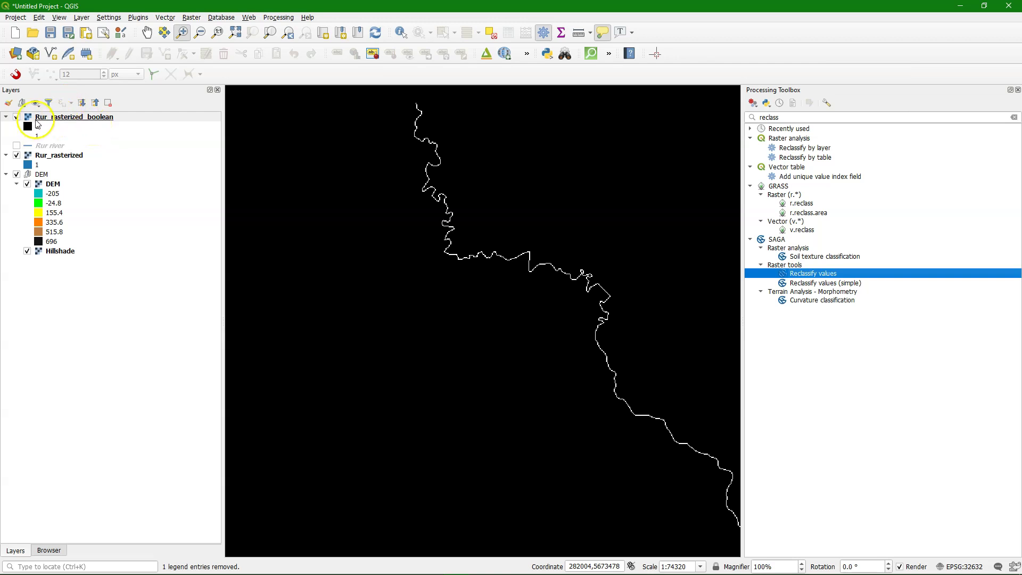
Style Rur_rasterized_boolean as Paletted/Unique values, classify it and color value 1 blue (#1f78b4).
{"action": "left_click", "coordinate": [8, 103]}
{"action": "left_click", "coordinate": [976, 114]}
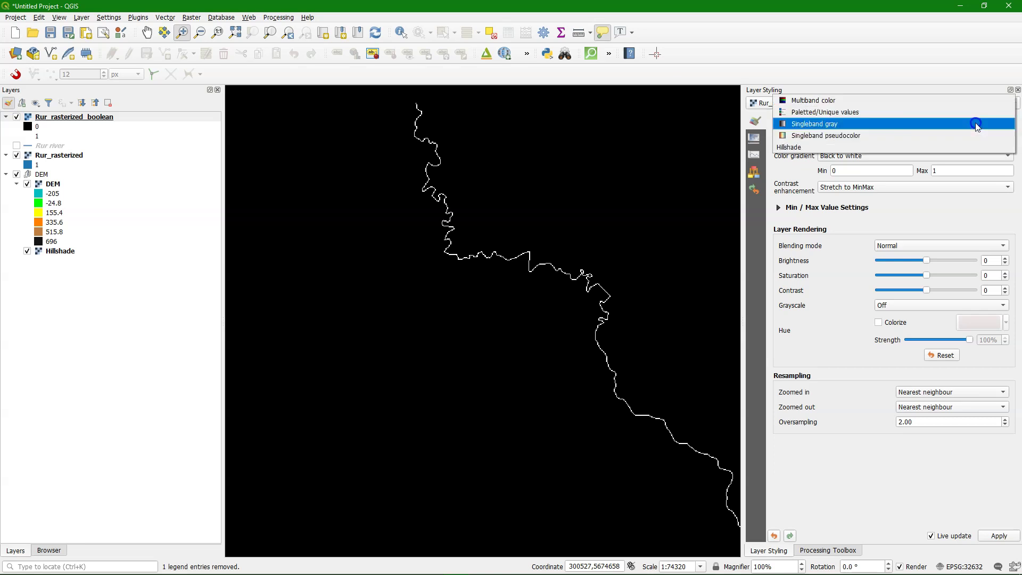
{"action": "left_click", "coordinate": [826, 111]}
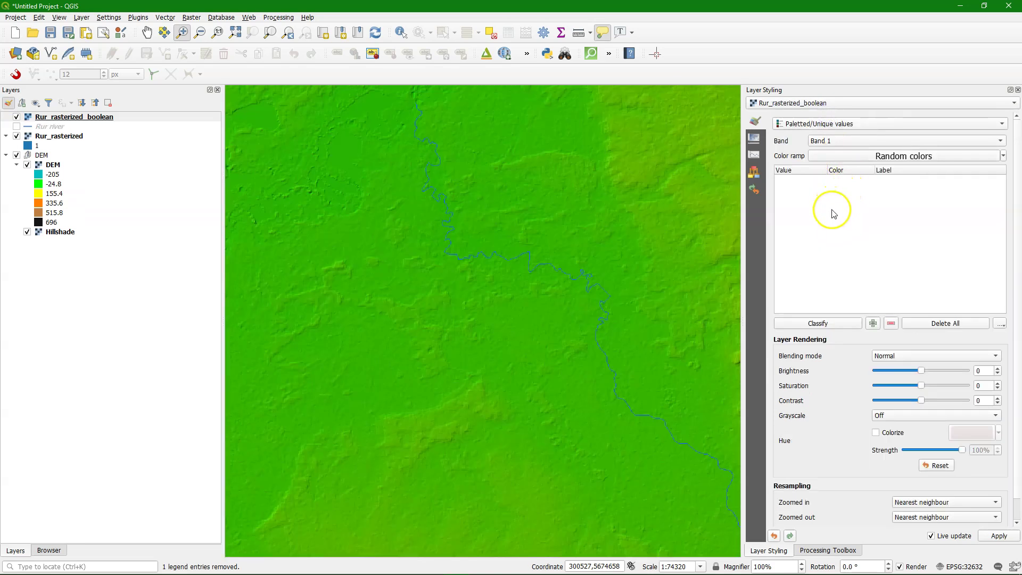
{"action": "left_click", "coordinate": [834, 326]}
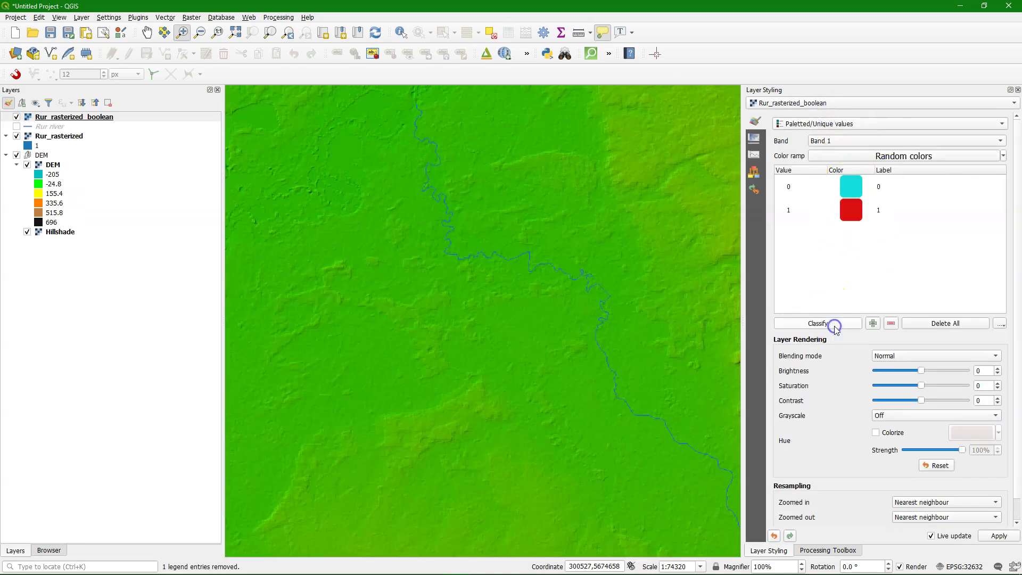
{"action": "double_click", "coordinate": [852, 212]}
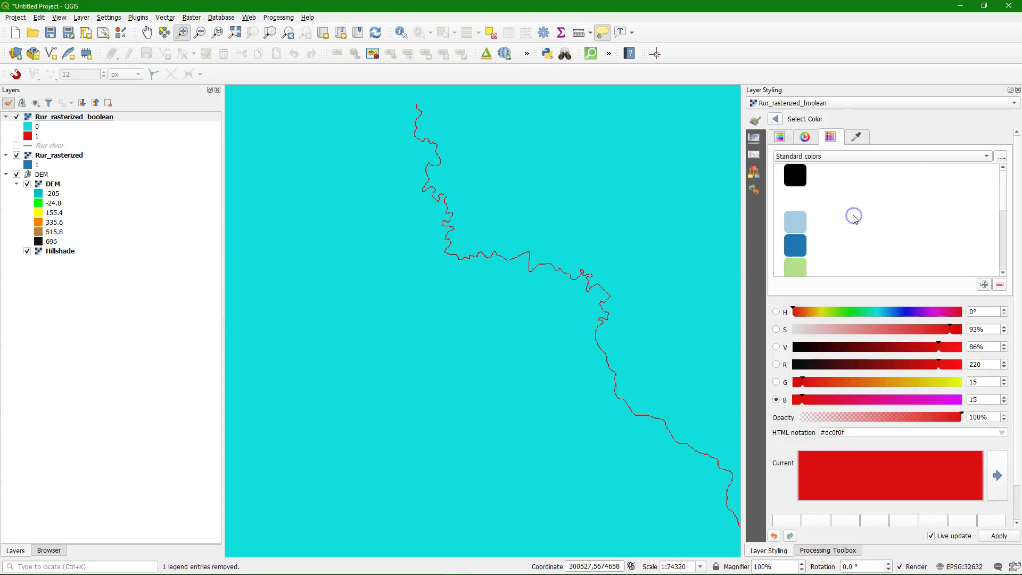
{"action": "left_click", "coordinate": [796, 246]}
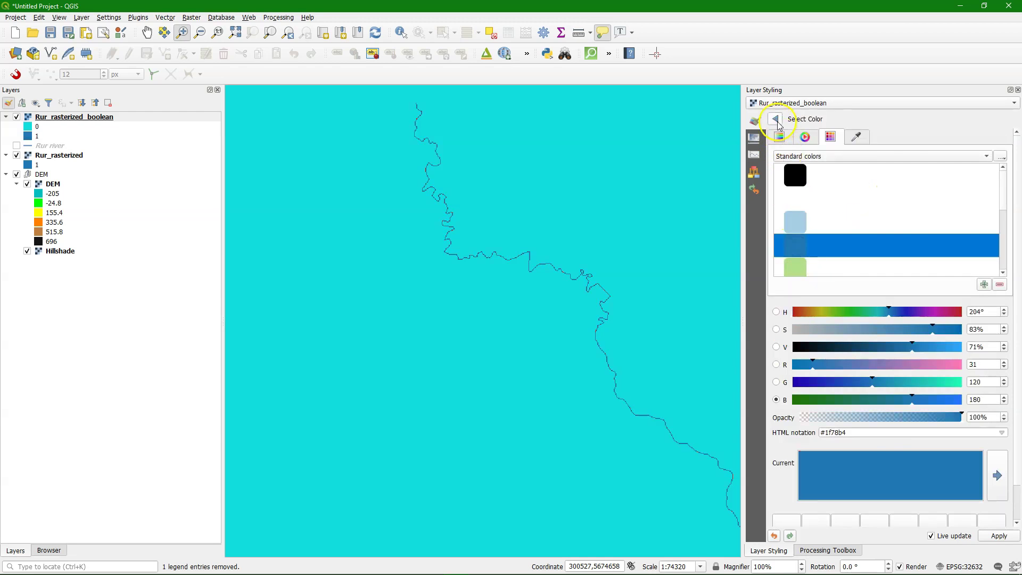
{"action": "left_click", "coordinate": [775, 119]}
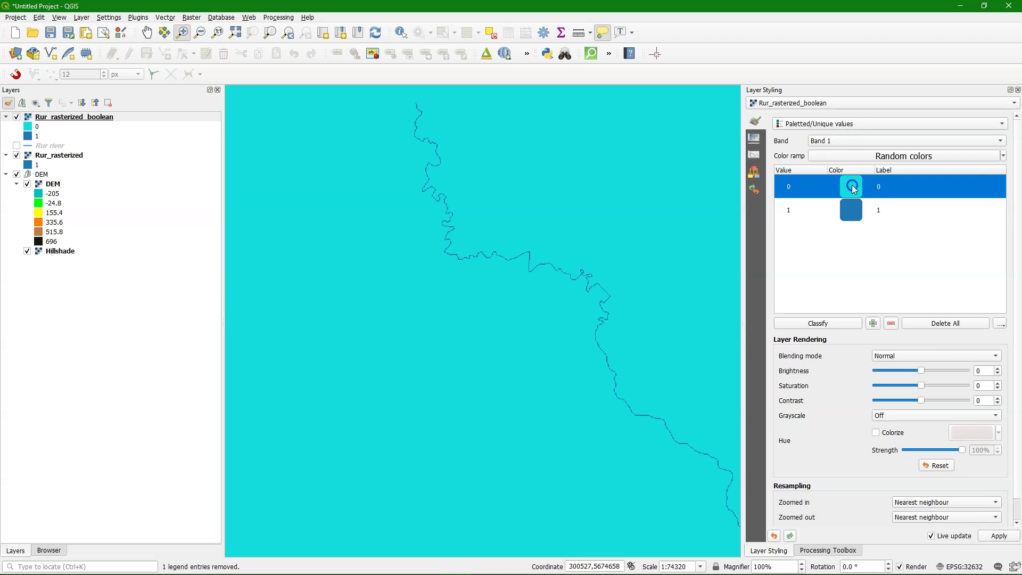
Color value 0 of Rur_rasterized_boolean red using the standard colors.
{"action": "double_click", "coordinate": [852, 186]}
{"action": "scroll", "coordinate": [797, 223], "scroll_direction": "down", "scroll_amount": 5}
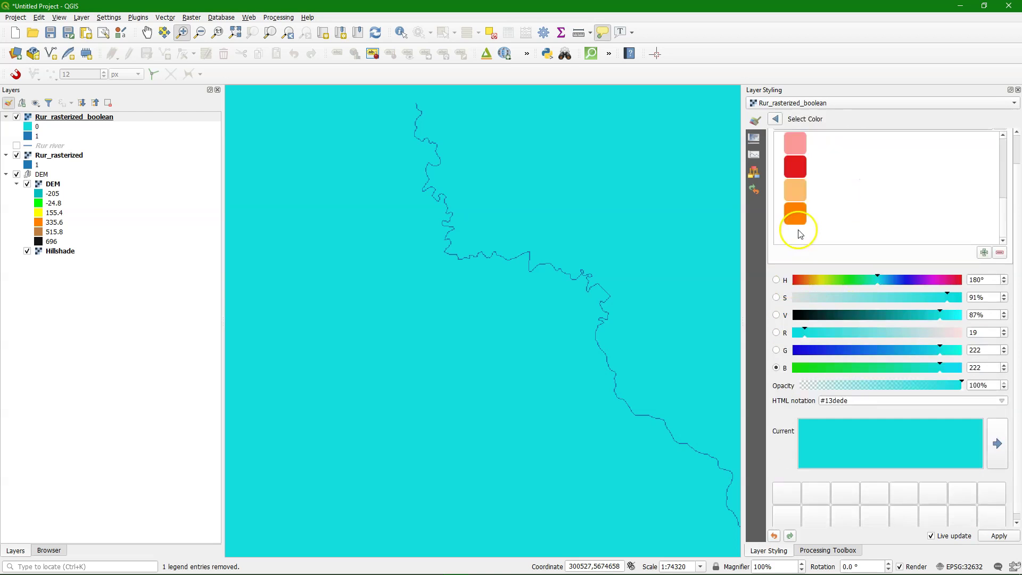
{"action": "left_click", "coordinate": [794, 162]}
{"action": "left_click", "coordinate": [776, 119]}
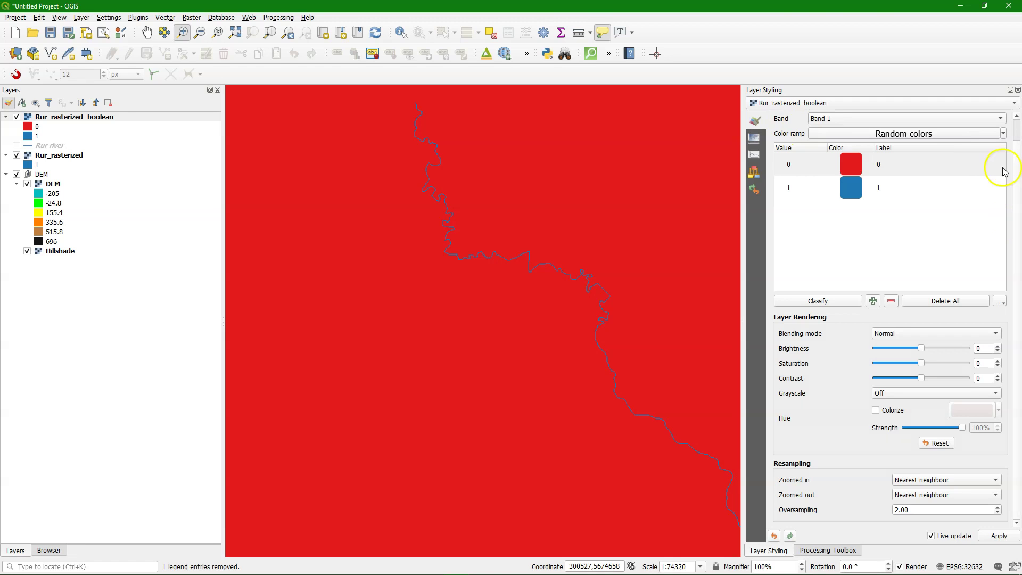
Run Raster layer statistics on the DEM, read the minimum and maximum in the HTML report in the browser, and return to QGIS.
{"action": "key", "text": "ctrl+alt+t"}
{"action": "type", "text": "raster stat"}
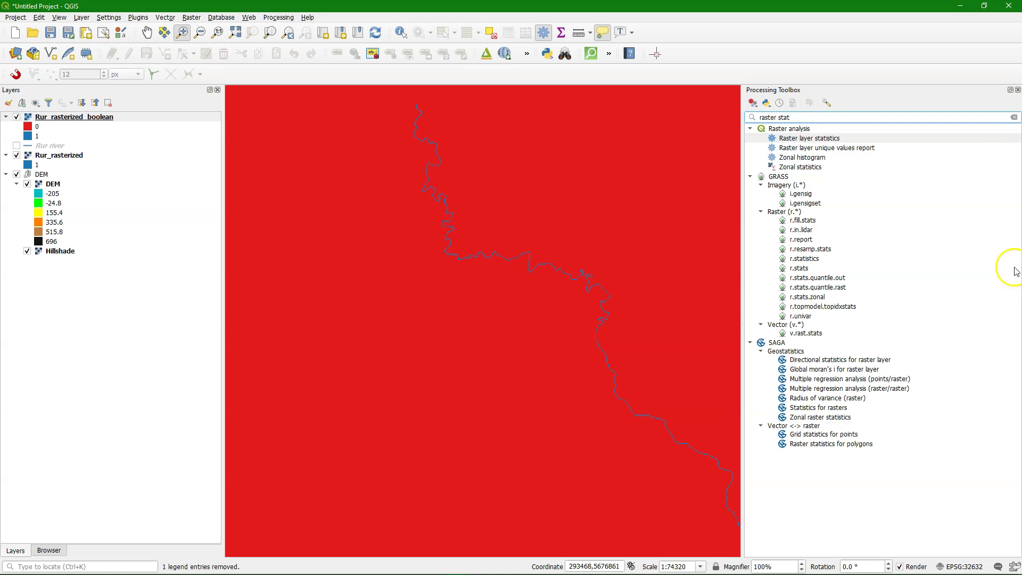
{"action": "left_click", "coordinate": [832, 139]}
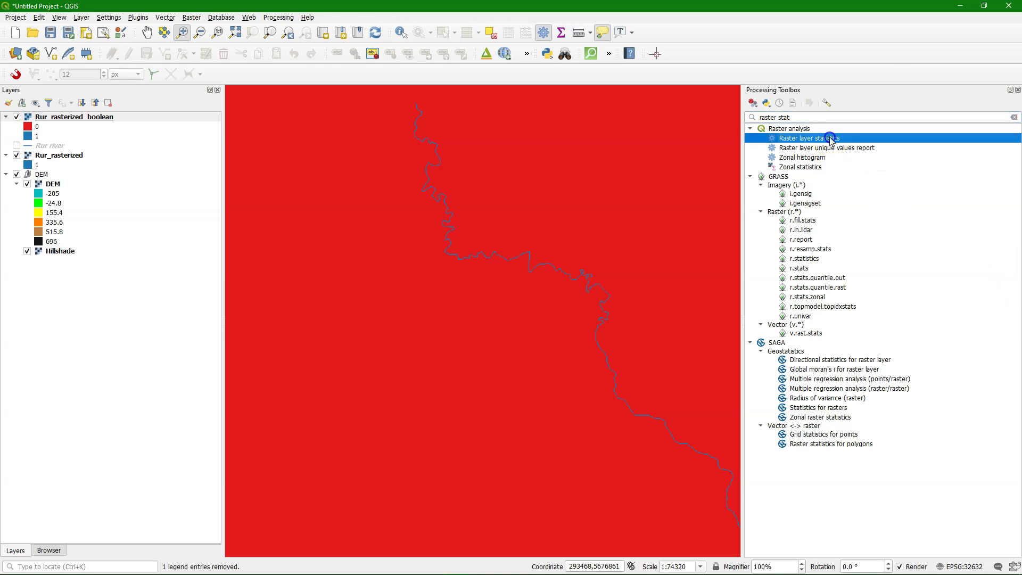
{"action": "double_click", "coordinate": [832, 140]}
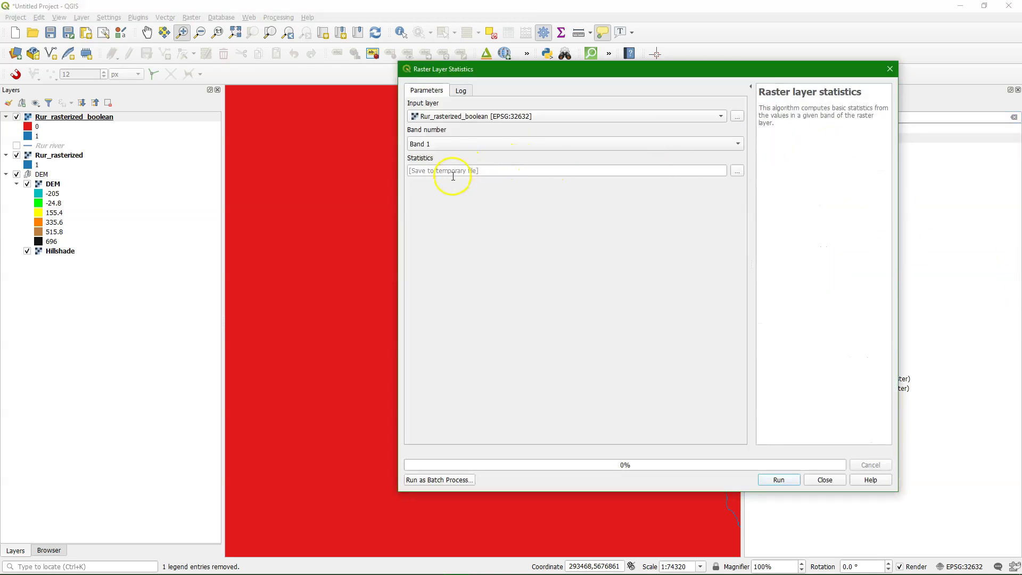
{"action": "left_click", "coordinate": [467, 116]}
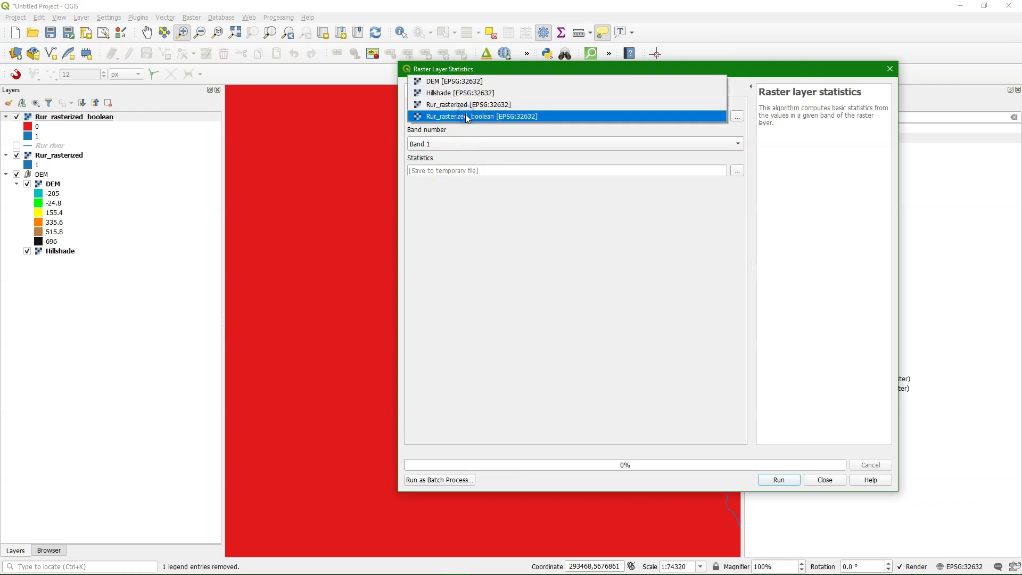
{"action": "left_click", "coordinate": [441, 81]}
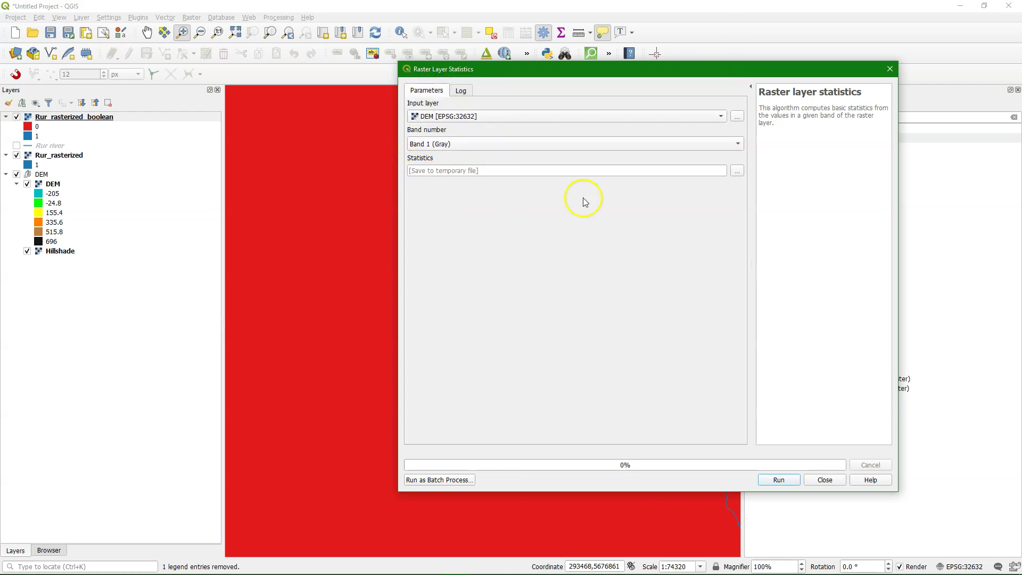
{"action": "left_click", "coordinate": [780, 480]}
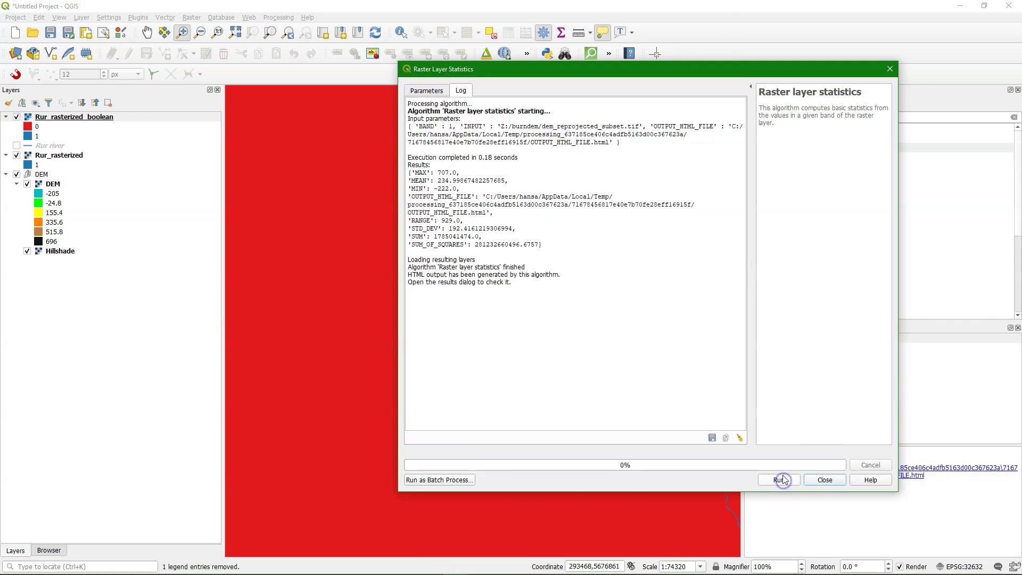
{"action": "left_click", "coordinate": [825, 480]}
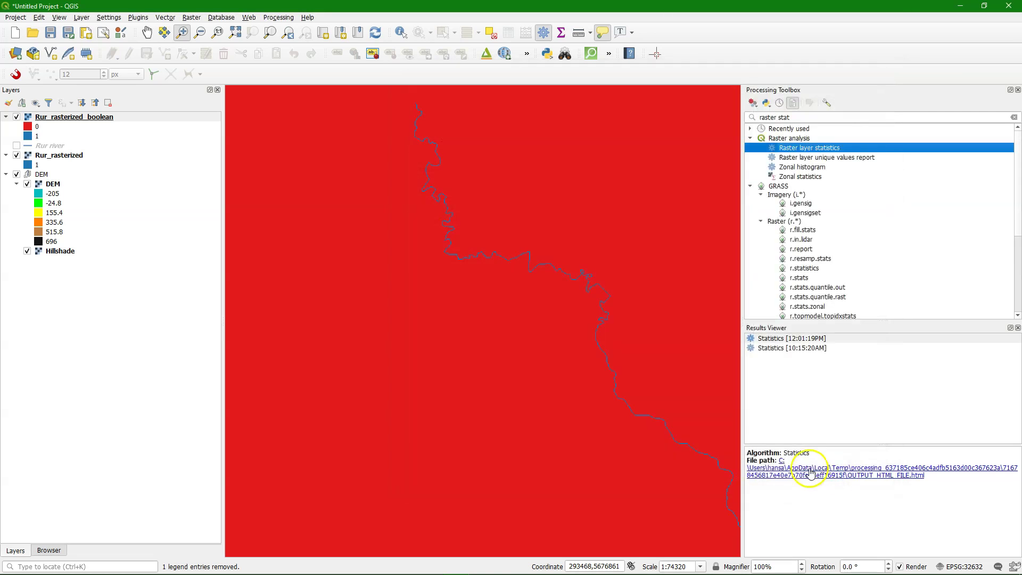
{"action": "left_click", "coordinate": [809, 471]}
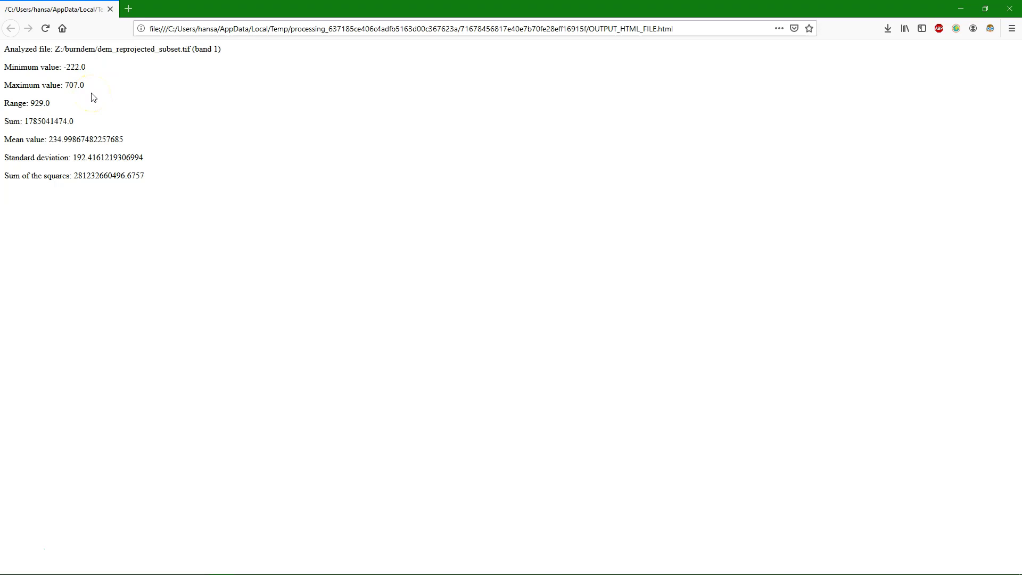
{"action": "key", "text": "alt+Tab"}
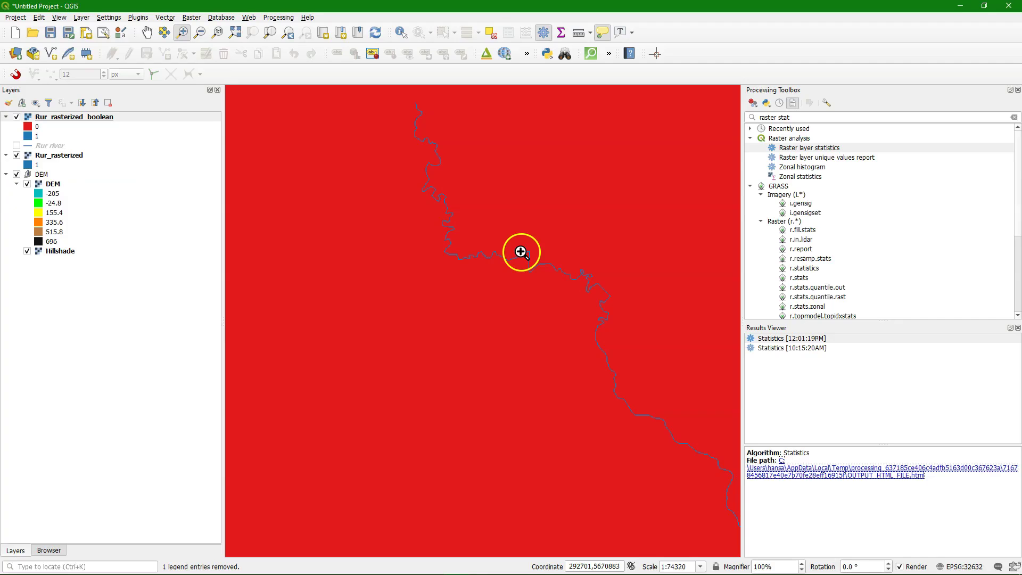
Start the Raster Calculator and build the DEM standardization expression ( "DEM@1" - -222 ) / ( 707 - -222 ).
{"action": "left_click", "coordinate": [192, 18]}
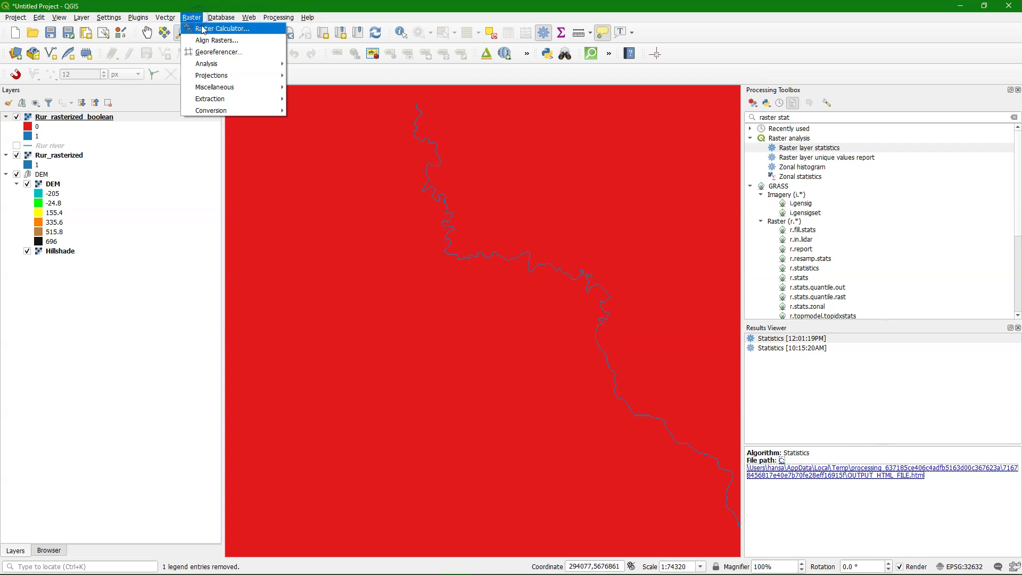
{"action": "left_click", "coordinate": [219, 28]}
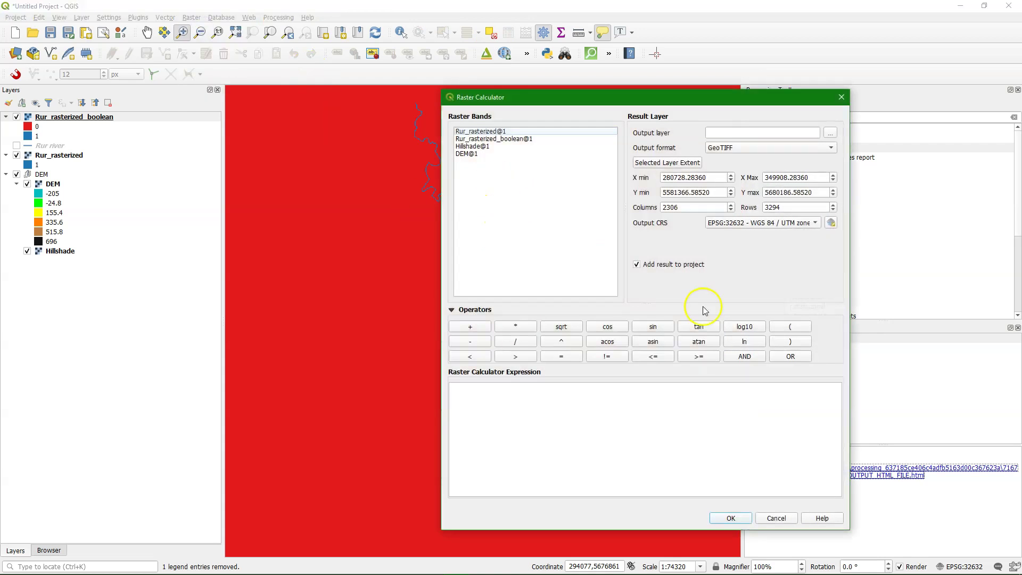
{"action": "left_click", "coordinate": [790, 327]}
{"action": "double_click", "coordinate": [471, 154]}
{"action": "left_click", "coordinate": [471, 342]}
{"action": "left_click", "coordinate": [547, 411]}
{"action": "type", "text": "-222"}
{"action": "left_click", "coordinate": [790, 341]}
{"action": "left_click", "coordinate": [515, 341]}
{"action": "left_click", "coordinate": [790, 327]}
{"action": "left_click", "coordinate": [561, 391]}
{"action": "type", "text": "707"}
{"action": "left_click", "coordinate": [470, 341]}
{"action": "left_click", "coordinate": [605, 394]}
{"action": "type", "text": "-222"}
{"action": "left_click", "coordinate": [791, 341]}
Save the result as stddem.tif in the burndem folder and run the calculation.
{"action": "left_click", "coordinate": [830, 133]}
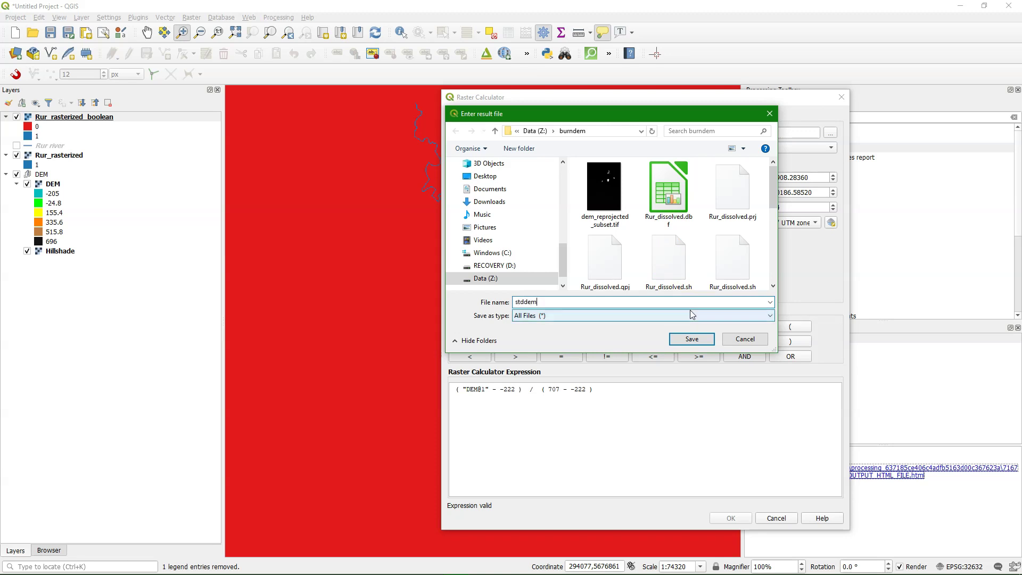
{"action": "left_click", "coordinate": [692, 339]}
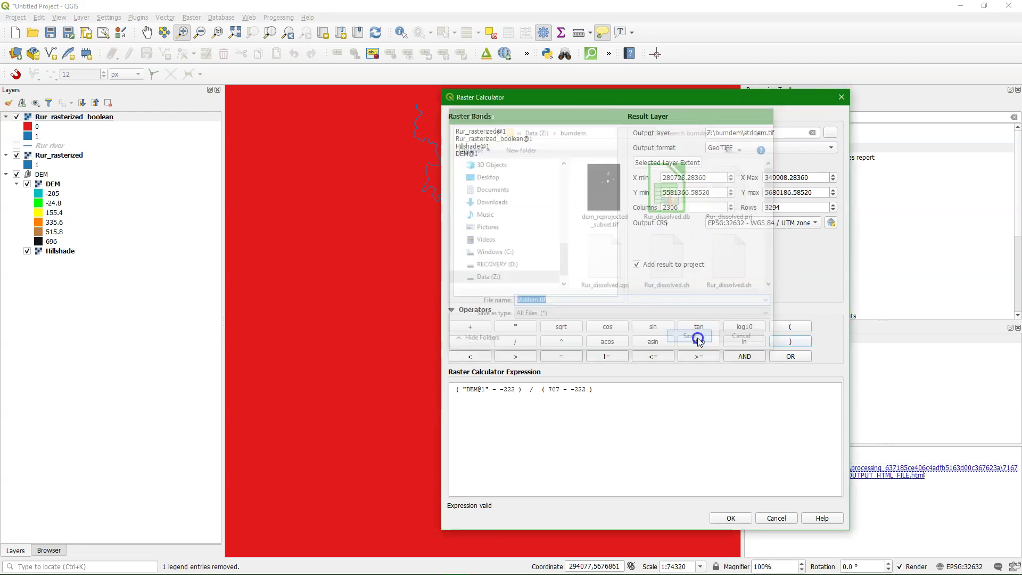
{"action": "left_click", "coordinate": [737, 518]}
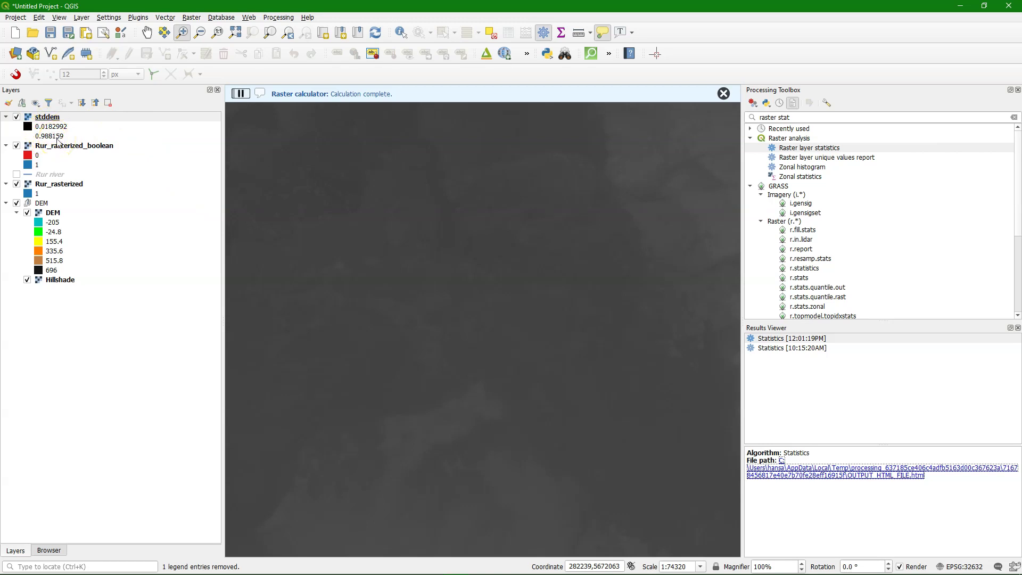
Calculate "stddem@1" - "Rur_rasterized_boolean@1" with the Raster Calculator and save it as stddemburn.tif in the burndem folder.
{"action": "left_click", "coordinate": [192, 17]}
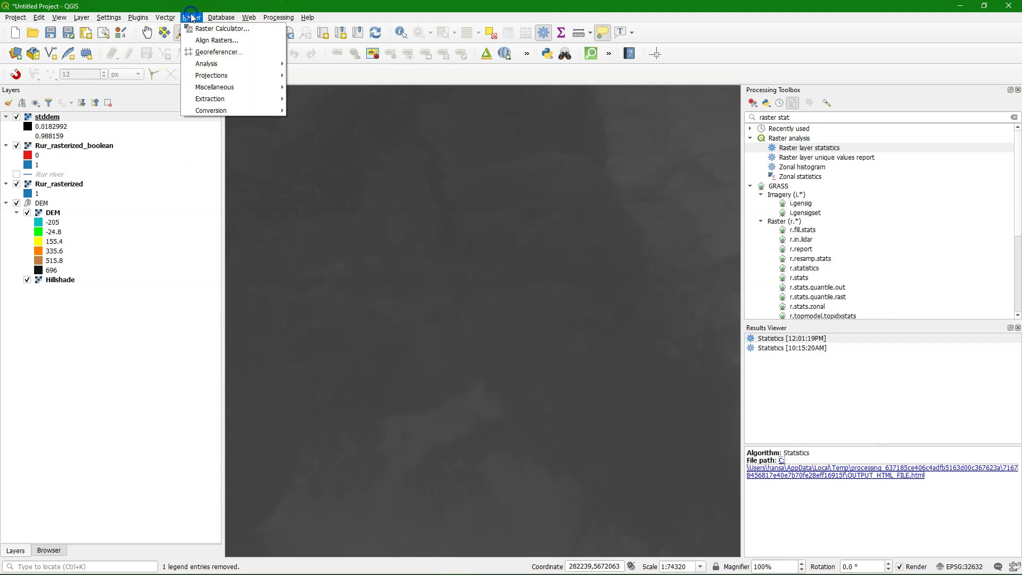
{"action": "left_click", "coordinate": [204, 30]}
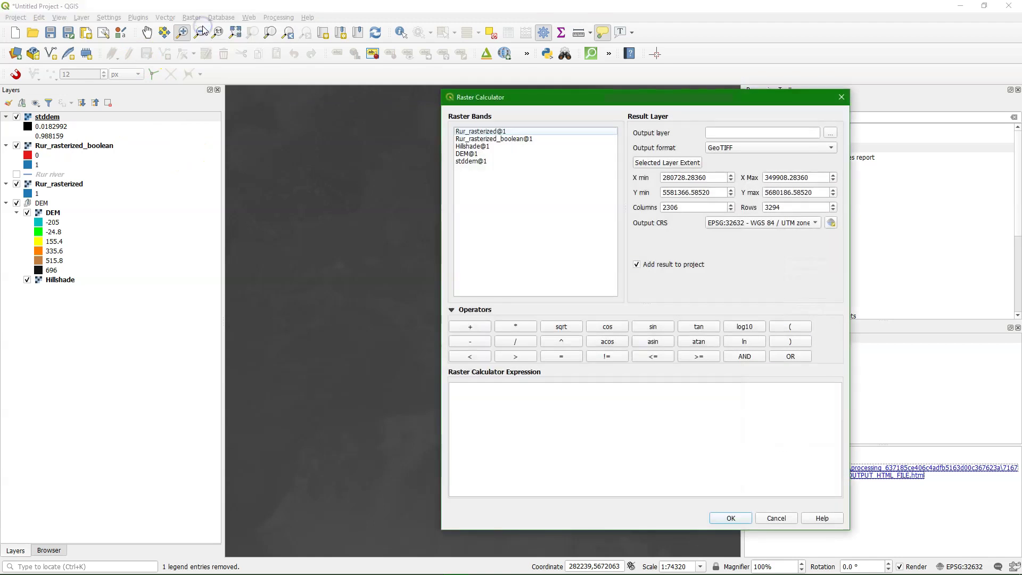
{"action": "double_click", "coordinate": [473, 161]}
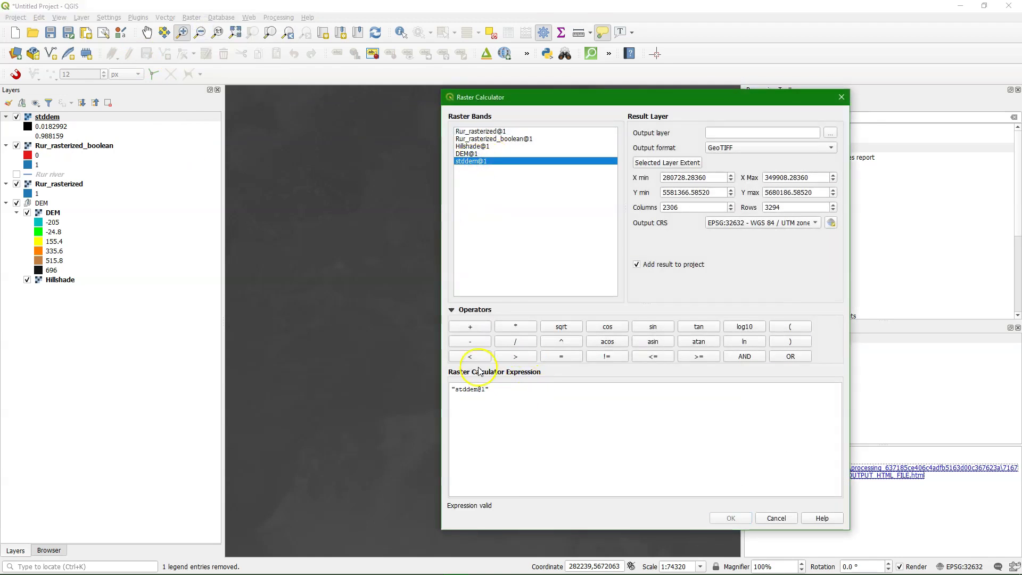
{"action": "left_click", "coordinate": [468, 342]}
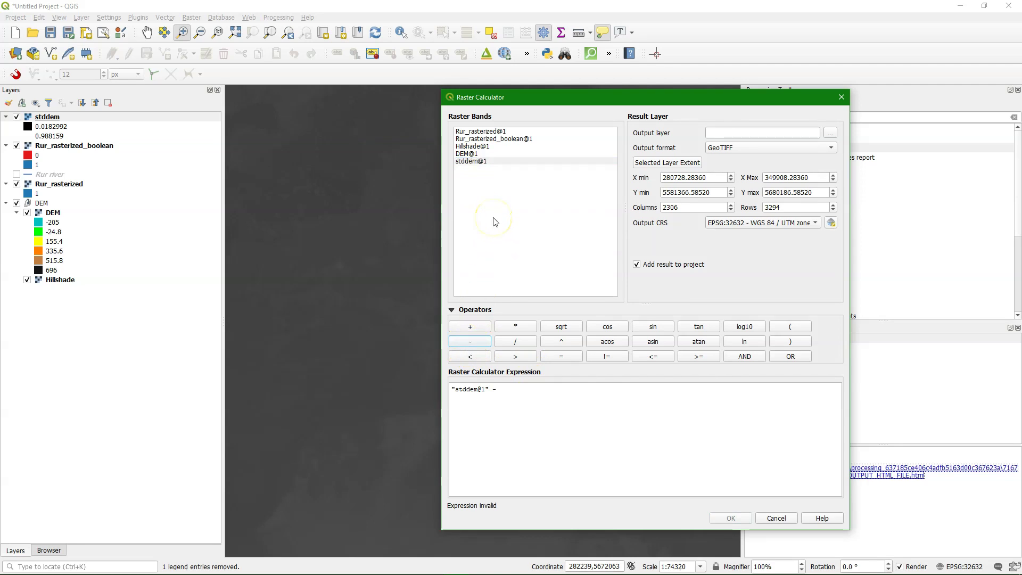
{"action": "double_click", "coordinate": [475, 139]}
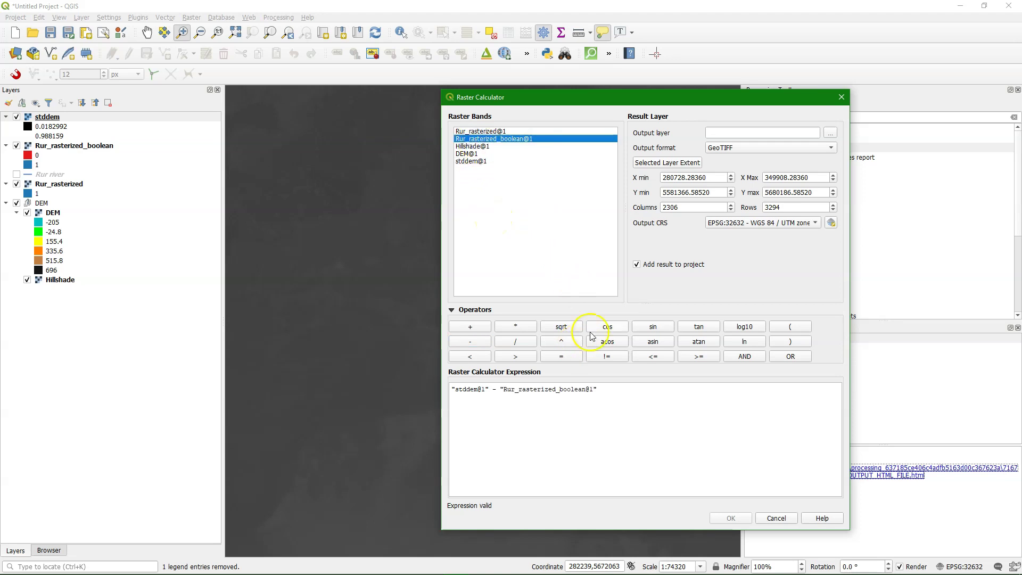
{"action": "left_click", "coordinate": [831, 136]}
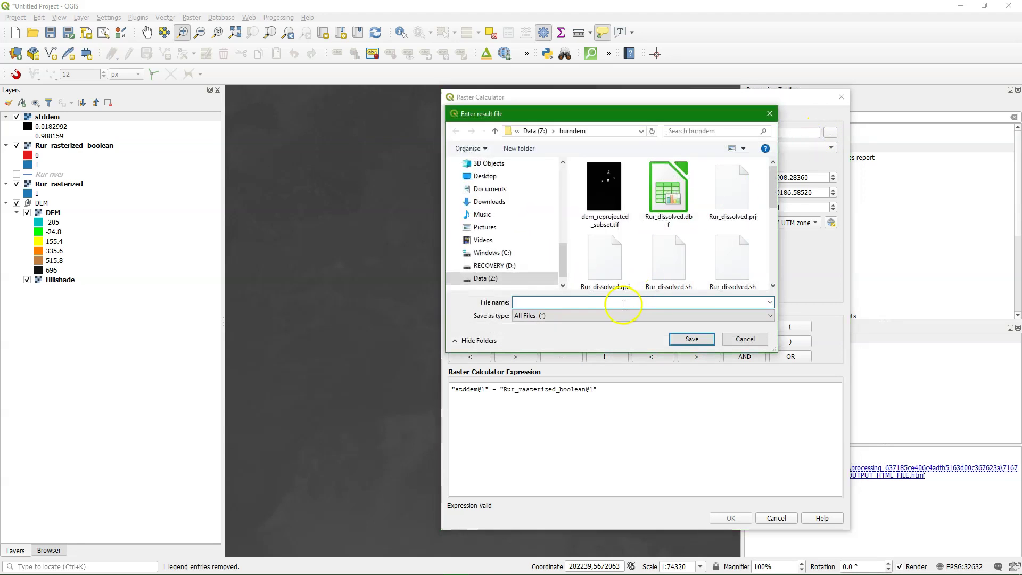
{"action": "type", "text": "stddembur"}
{"action": "left_click", "coordinate": [685, 336]}
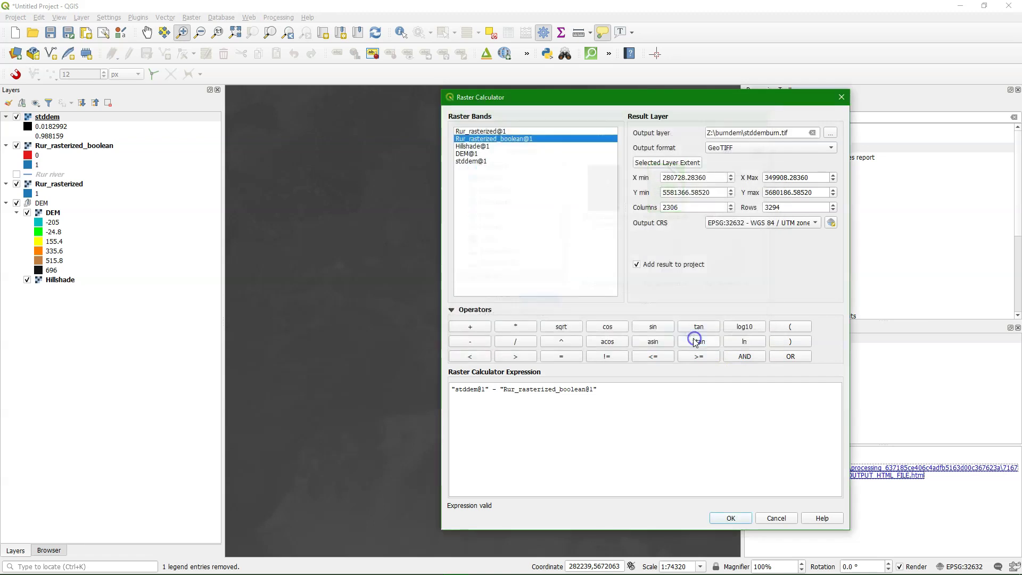
{"action": "left_click", "coordinate": [732, 520]}
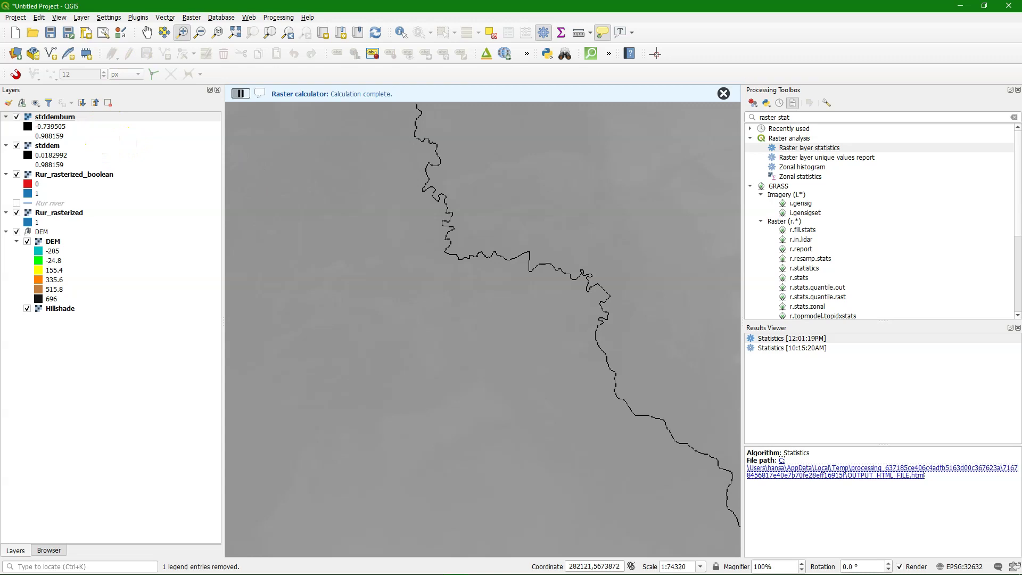
Calculate "stddemburn@1" * "DEM@1" with the Raster Calculator and save it as demburn.tif in the burndem folder.
{"action": "left_click", "coordinate": [191, 17]}
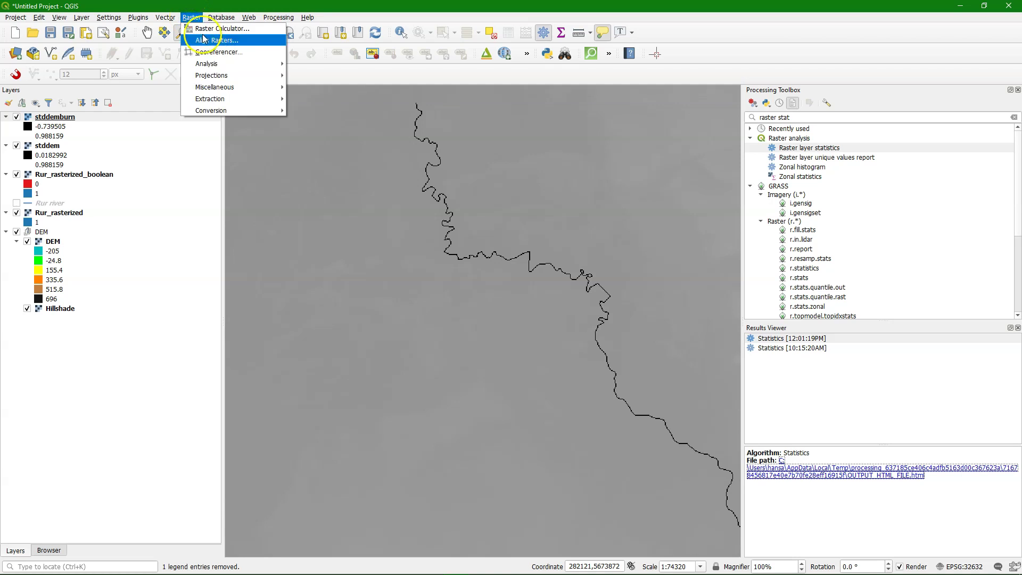
{"action": "left_click", "coordinate": [212, 29]}
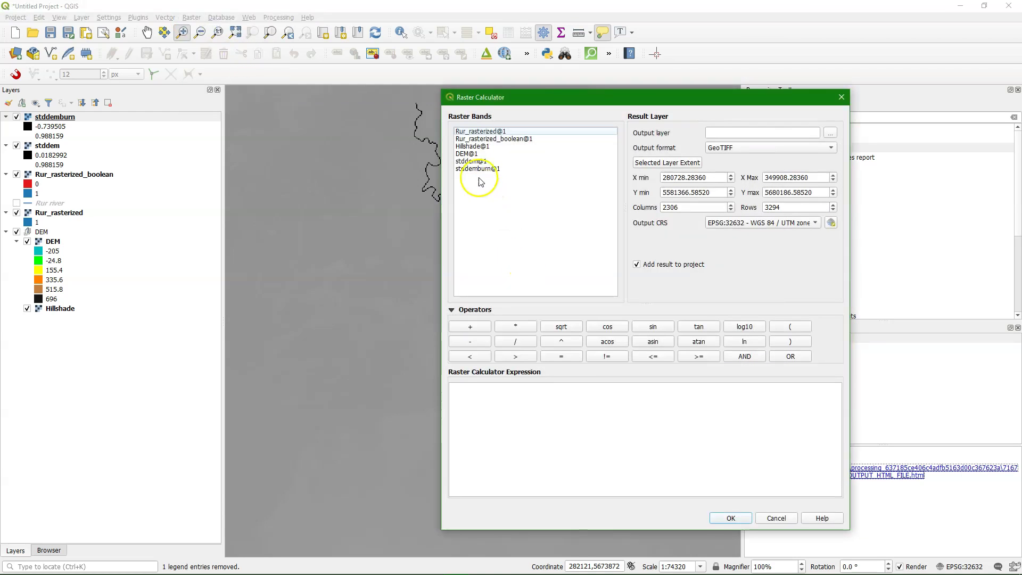
{"action": "double_click", "coordinate": [477, 169]}
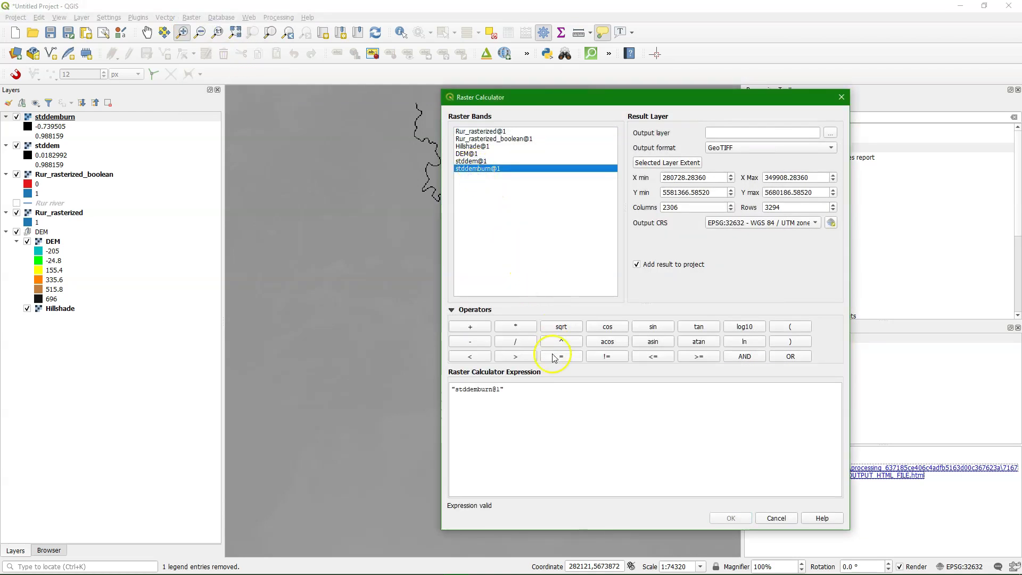
{"action": "left_click", "coordinate": [517, 327]}
{"action": "left_click", "coordinate": [470, 154]}
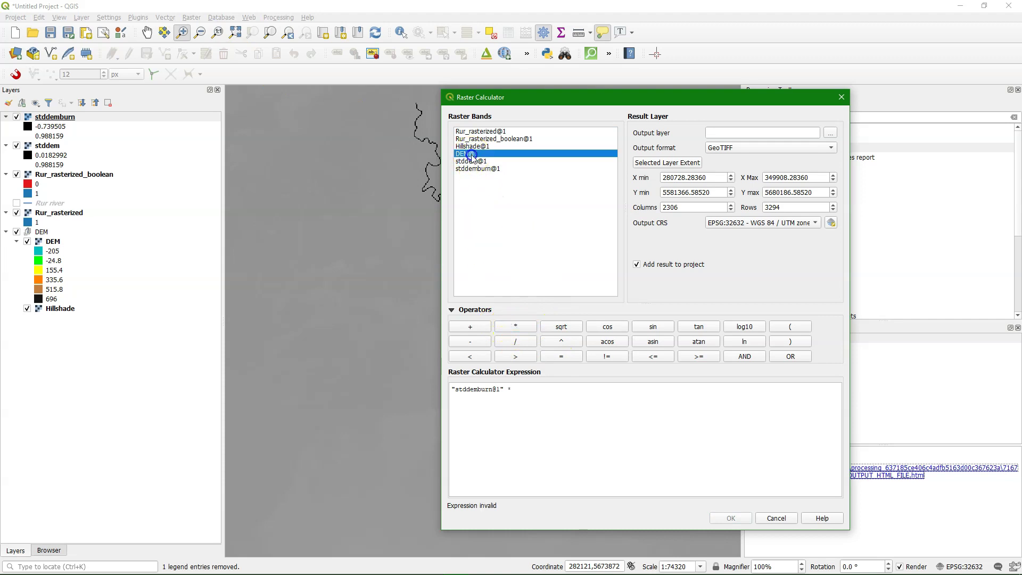
{"action": "left_click", "coordinate": [832, 134]}
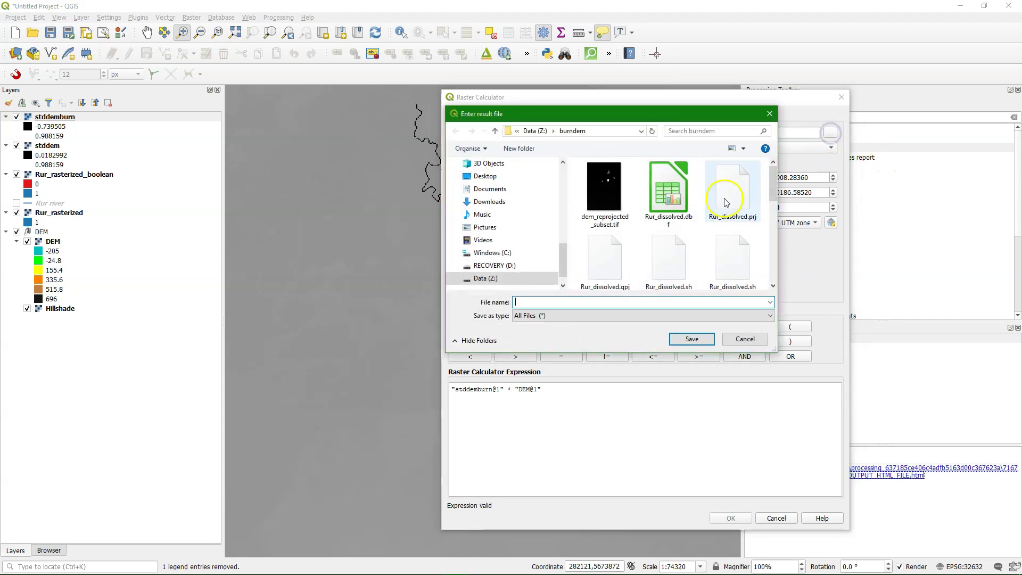
{"action": "type", "text": "demburn.tif"}
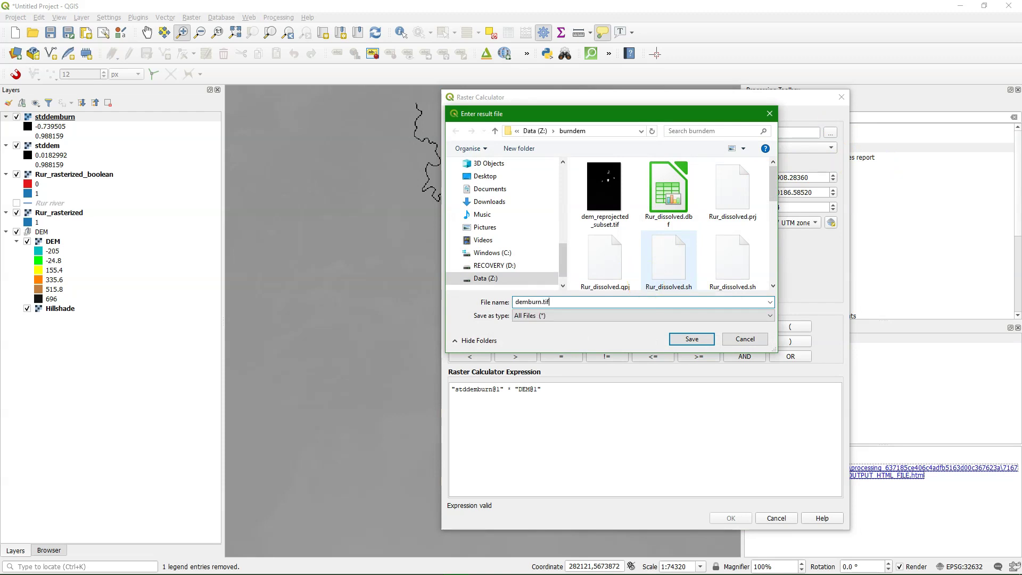
{"action": "left_click", "coordinate": [692, 339]}
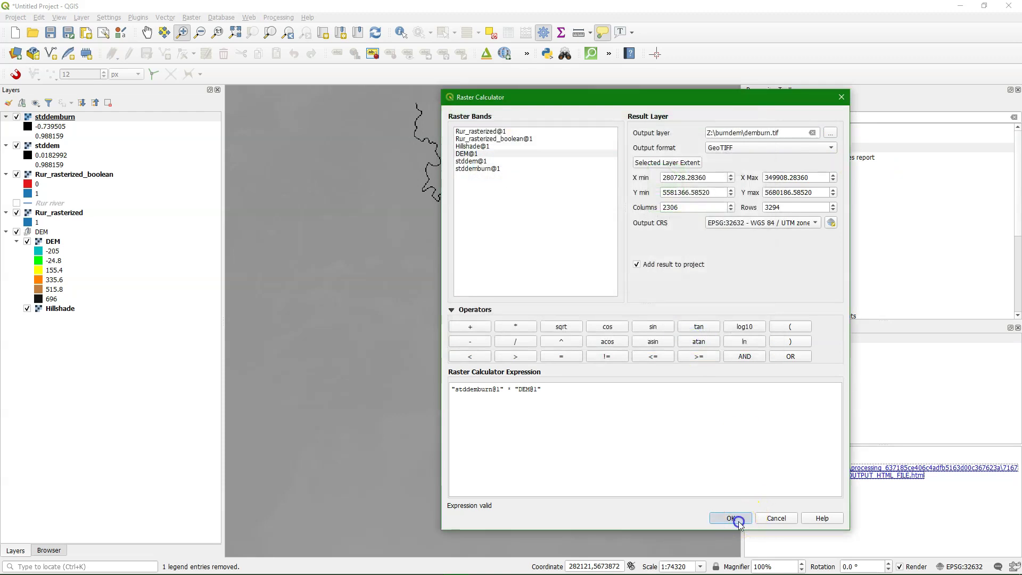
{"action": "left_click", "coordinate": [739, 521]}
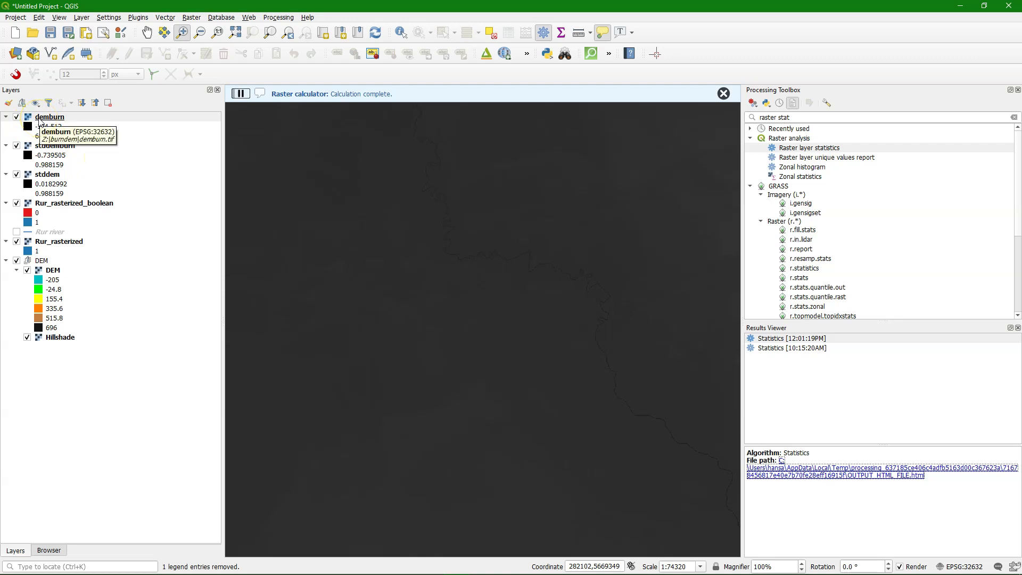
Style the demburn layer as Singleband pseudocolor and close the Results Viewer.
{"action": "key", "text": "F7"}
{"action": "left_click", "coordinate": [1000, 125]}
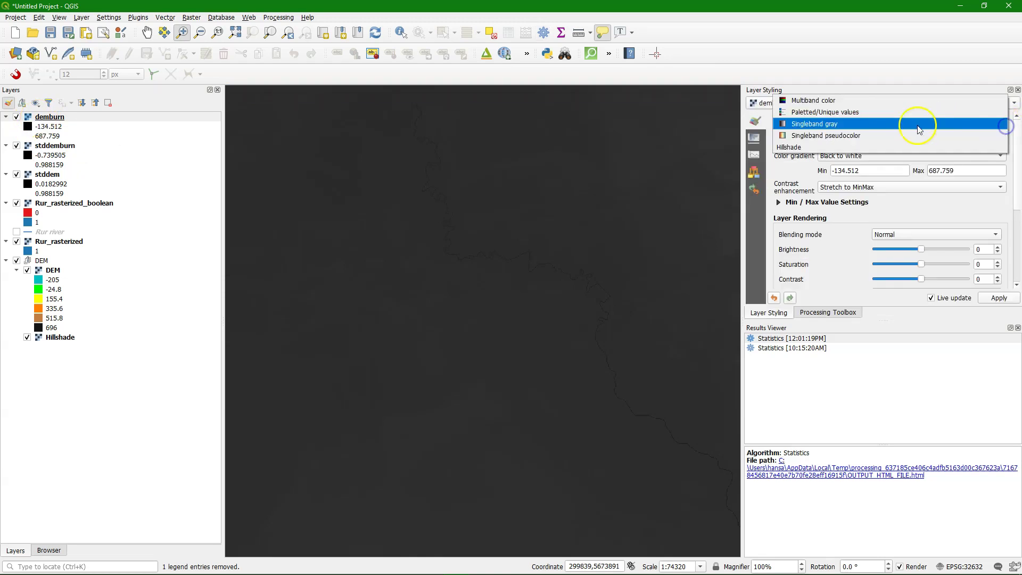
{"action": "left_click", "coordinate": [858, 137]}
{"action": "left_click", "coordinate": [1018, 328]}
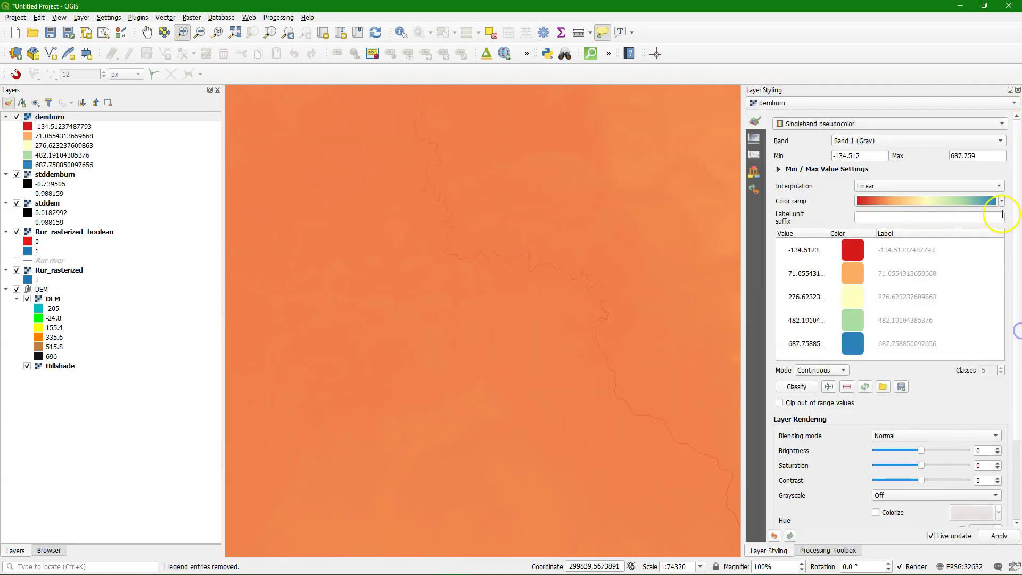
Create a new color ramp for demburn from the cpt-city catalog, using the elevation palette of the Topography theme.
{"action": "left_click", "coordinate": [1001, 200]}
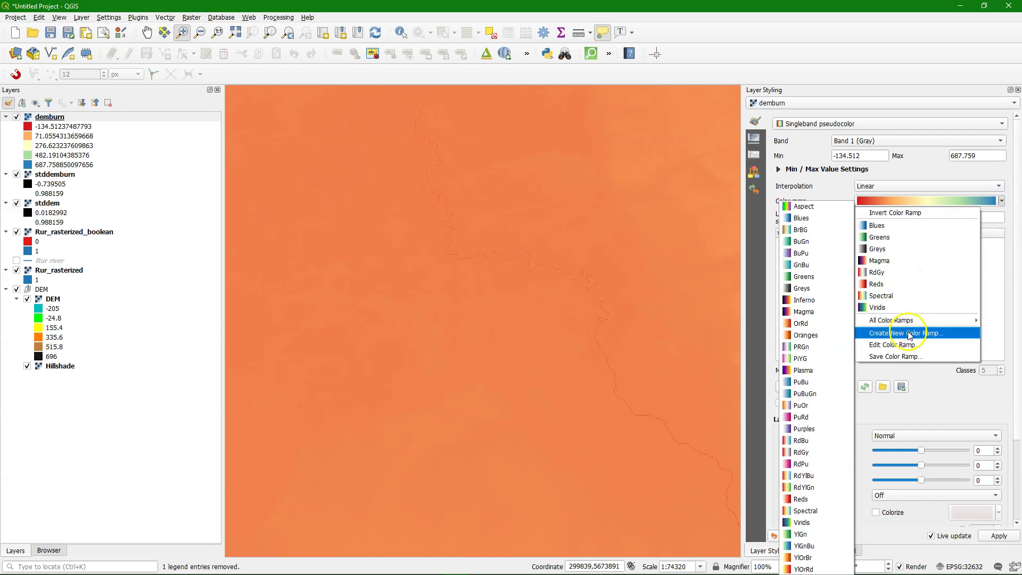
{"action": "left_click", "coordinate": [908, 332]}
{"action": "left_click", "coordinate": [520, 296]}
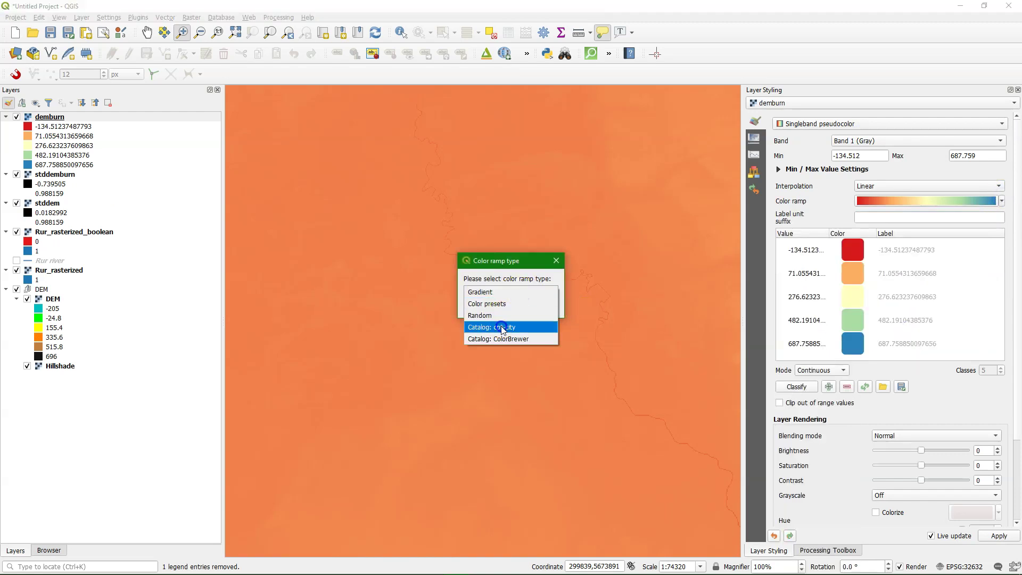
{"action": "left_click", "coordinate": [502, 328]}
{"action": "left_click", "coordinate": [491, 307]}
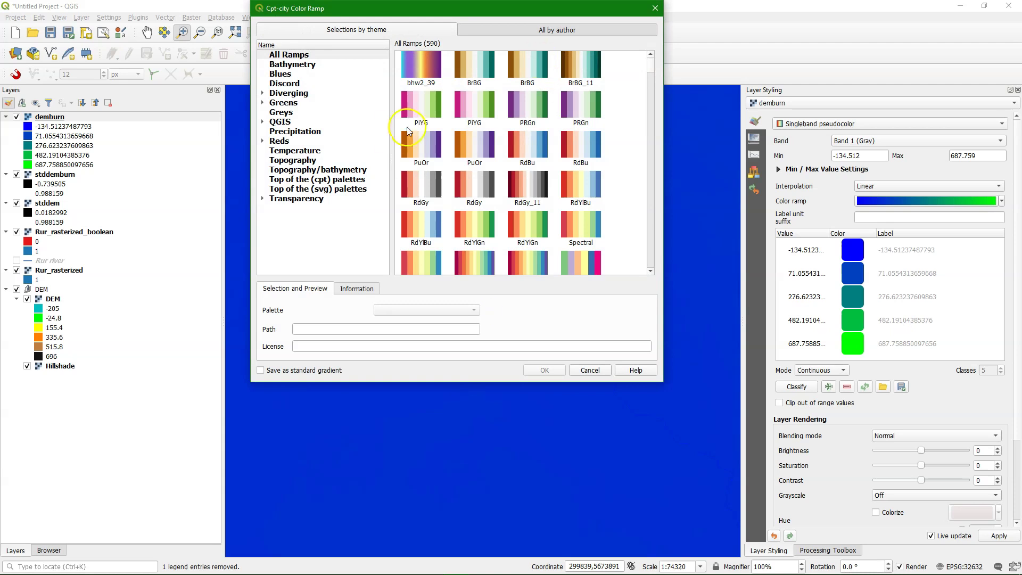
{"action": "left_click", "coordinate": [308, 161]}
{"action": "left_click", "coordinate": [581, 64]}
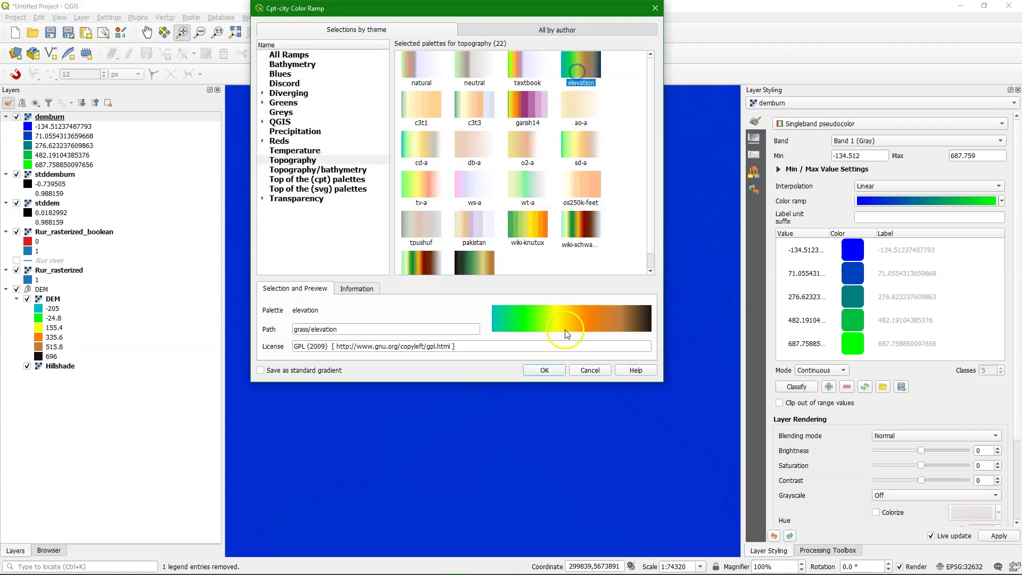
{"action": "left_click", "coordinate": [544, 370]}
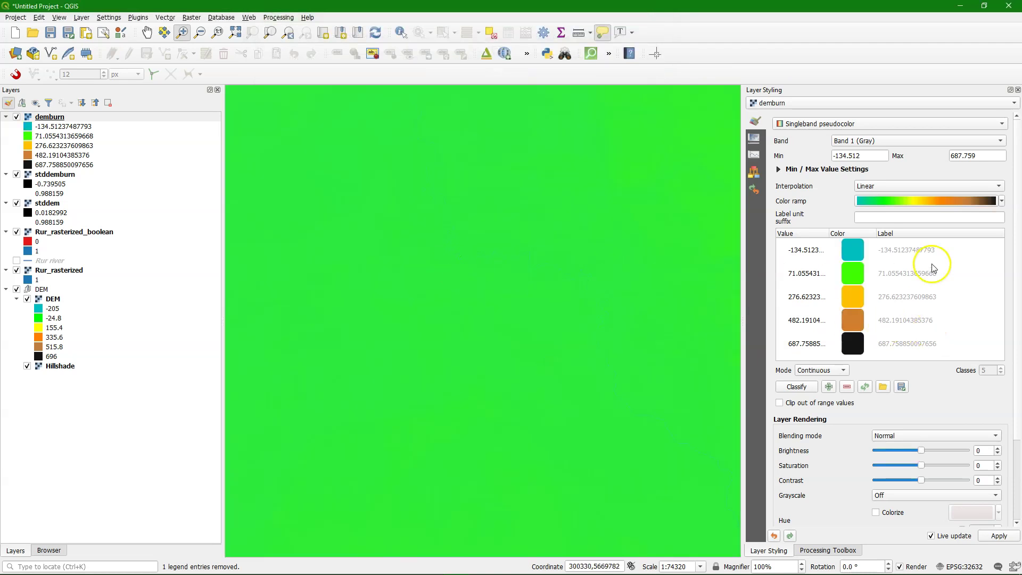
Set the statistics extent of demburn's min/max values to Updated canvas and inspect the burned river.
{"action": "left_click", "coordinate": [778, 170]}
{"action": "left_click", "coordinate": [970, 256]}
{"action": "left_click", "coordinate": [922, 279]}
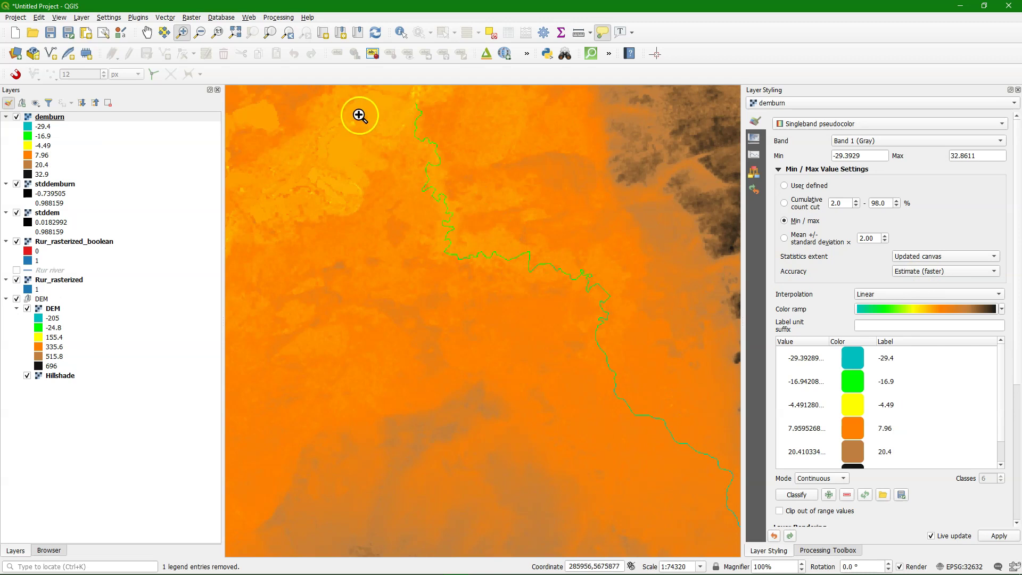
{"action": "left_click_drag", "start_coordinate": [390, 120], "coordinate": [526, 274]}
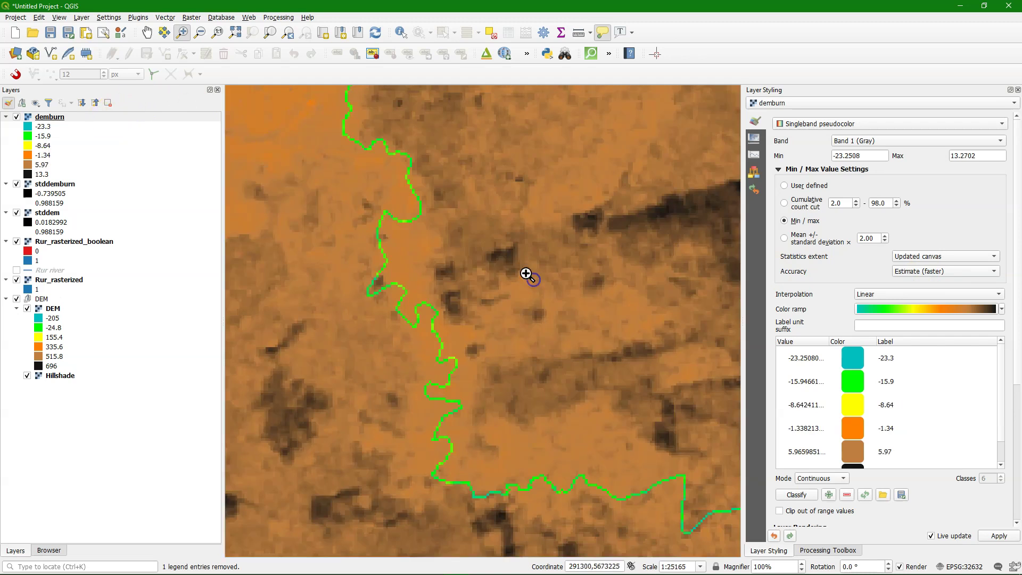
{"action": "scroll", "coordinate": [429, 282], "scroll_direction": "down", "scroll_amount": 1}
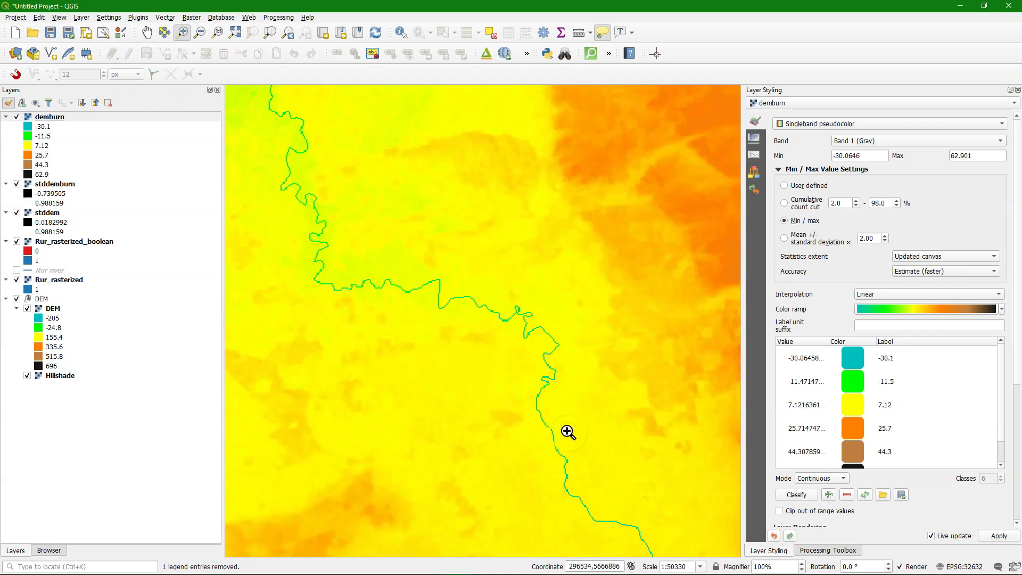